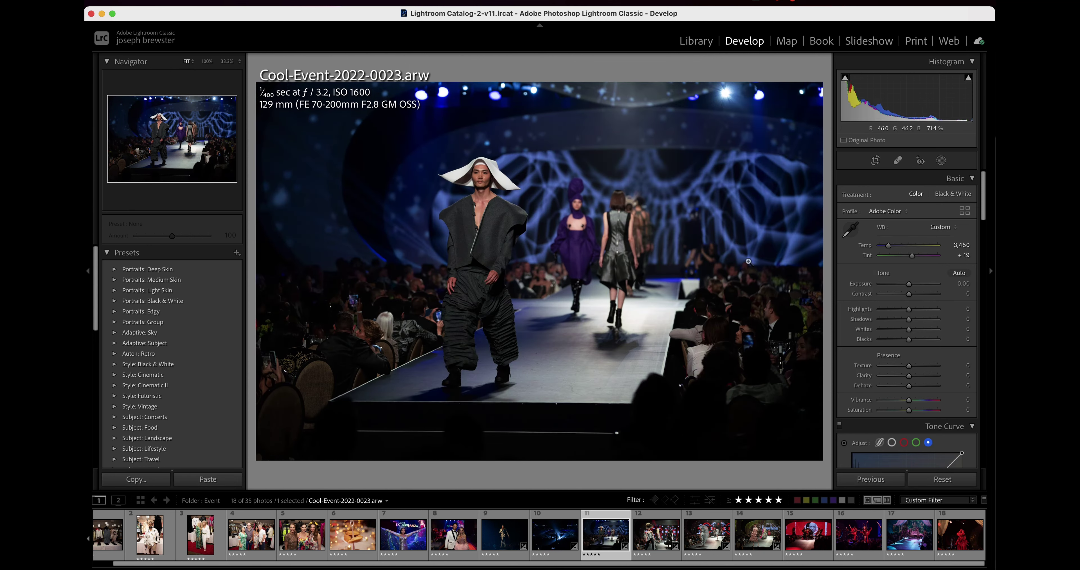
- Turn on lens profile corrections for the stage dancers photo Cool-Event-2022-0030.arw
{"action": "left_click", "coordinate": [858, 534]}
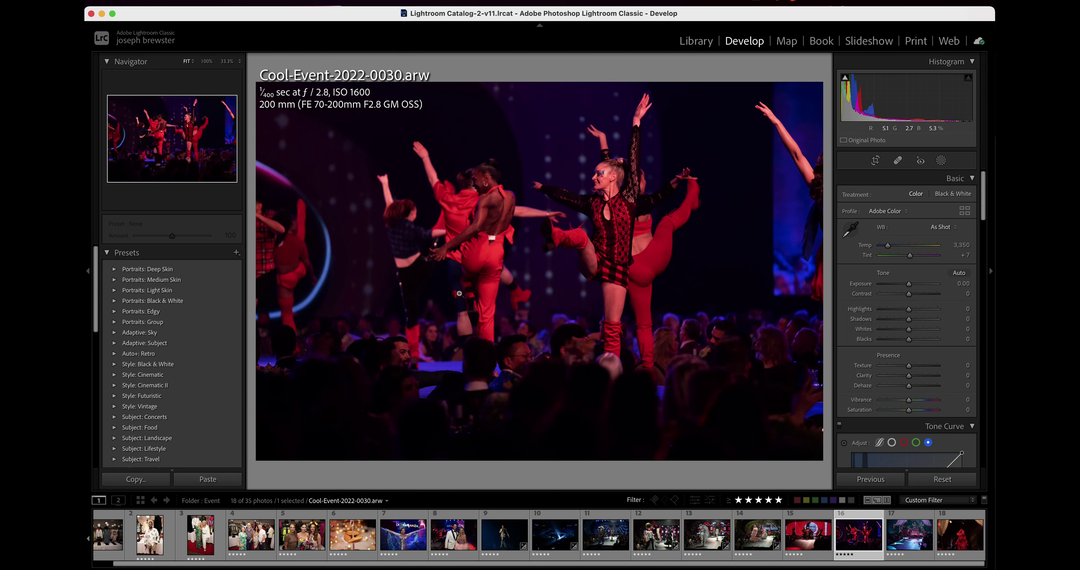
{"action": "scroll", "coordinate": [882, 262], "scroll_direction": "down", "scroll_amount": 10}
{"action": "key", "text": "Left"}
{"action": "key", "text": "Right"}
{"action": "left_click", "coordinate": [882, 266]}
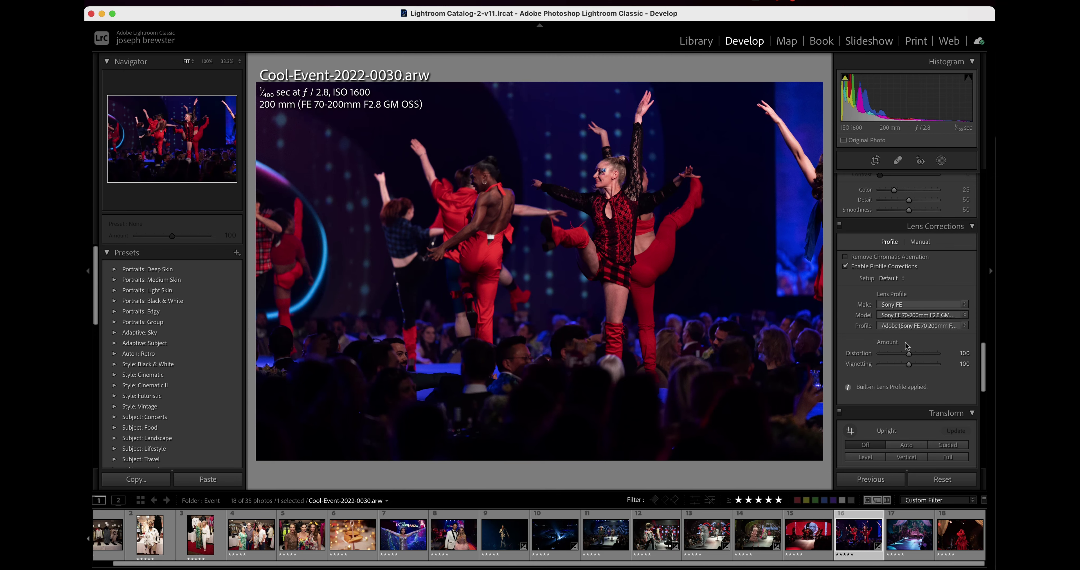
{"action": "key", "text": "Left"}
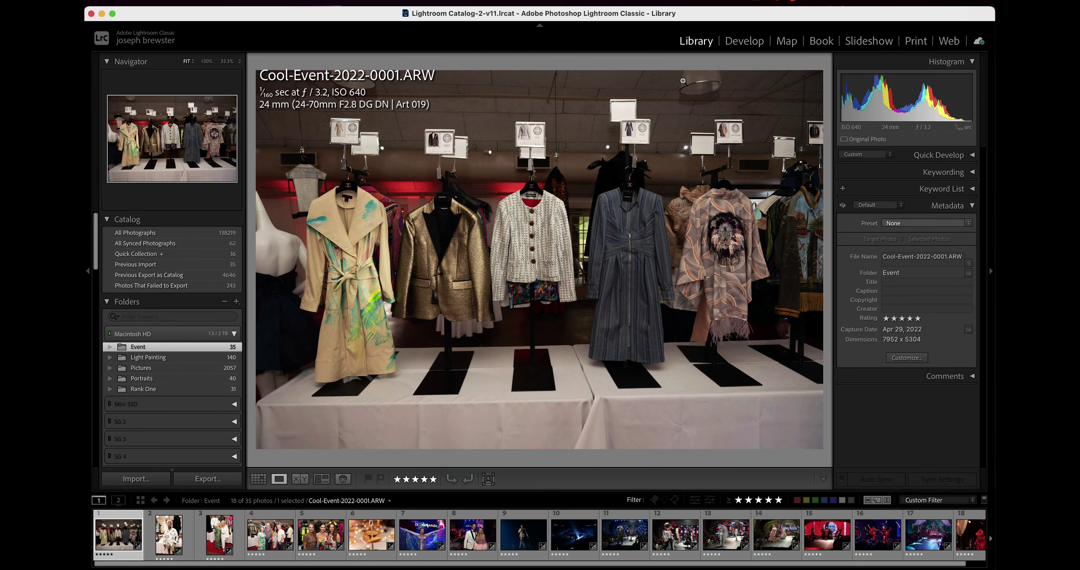
- Show the Event photos as a grid and add a metadata filter with Flash State set to Did not fire
{"action": "key", "text": "g"}
{"action": "left_click", "coordinate": [549, 62], "text": "shift"}
{"action": "left_click", "coordinate": [586, 125]}
{"action": "left_click", "coordinate": [585, 113]}
{"action": "left_click", "coordinate": [585, 93]}
{"action": "left_click", "coordinate": [586, 138]}
{"action": "left_click", "coordinate": [586, 114]}
{"action": "left_click", "coordinate": [585, 125]}
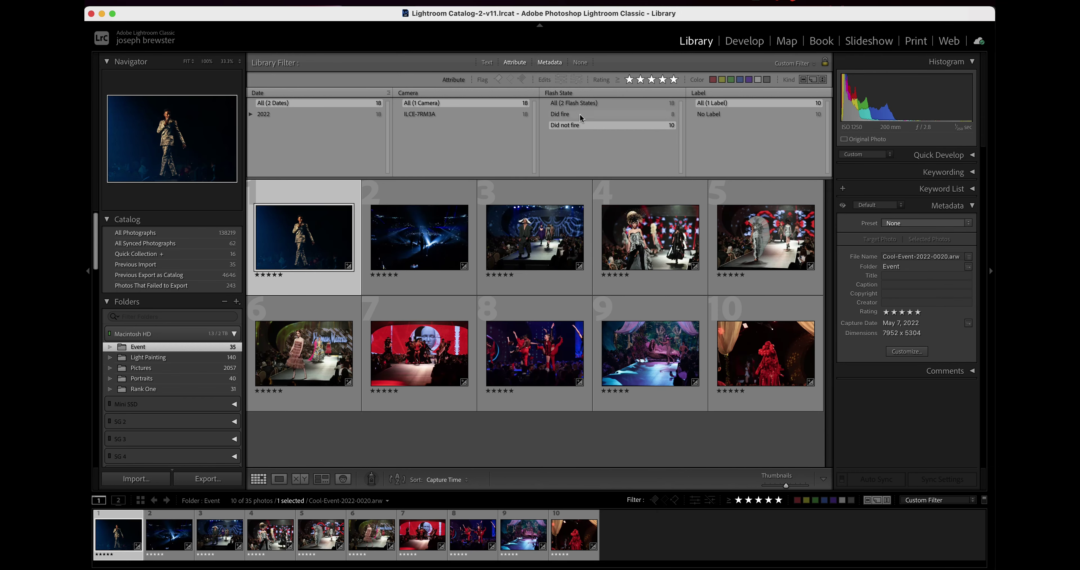
- Reset the Flash State filter to all flash states and choose another criterion for that metadata column
{"action": "left_click", "coordinate": [581, 103]}
{"action": "left_click", "coordinate": [586, 93]}
{"action": "left_click", "coordinate": [572, 160]}
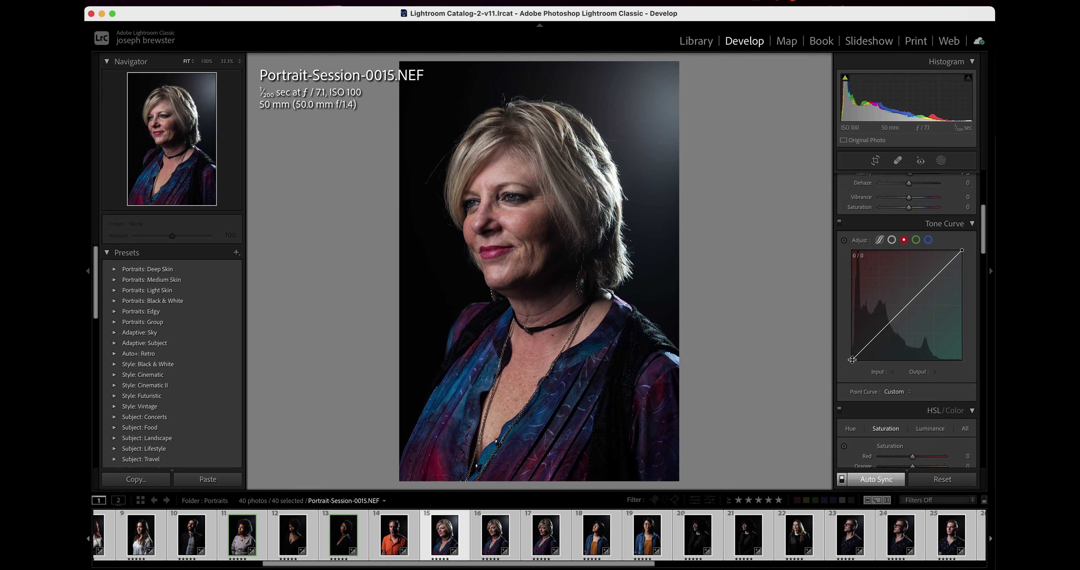
- Raise the shadow point of the red channel tone curve for all selected portraits, moving it inward and upward
{"action": "left_click_drag", "start_coordinate": [851, 360], "coordinate": [884, 331]}
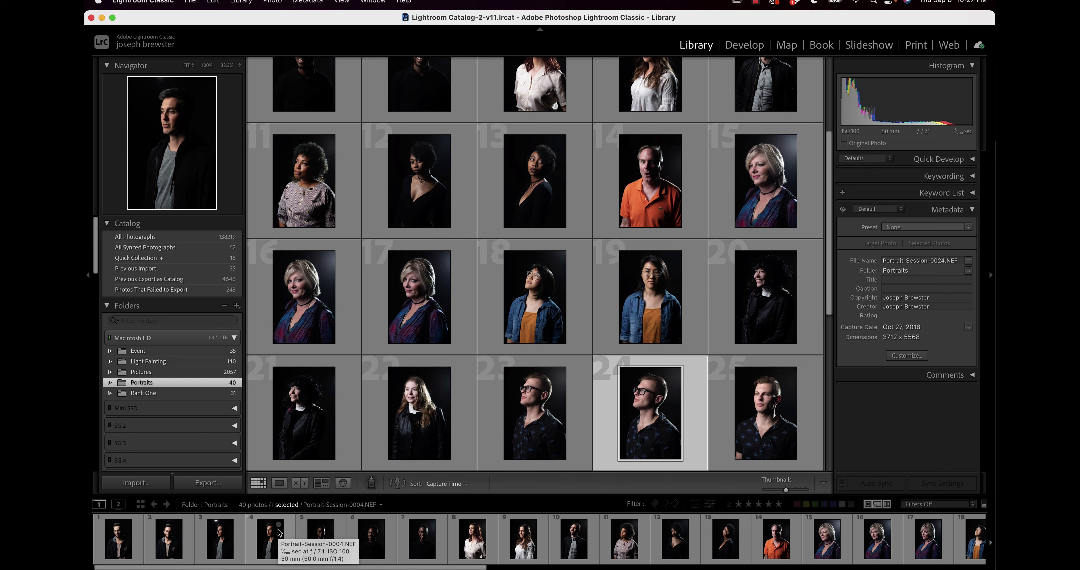
- Look through the Portraits folder photos one by one from the fourth to the eleventh
{"action": "left_click", "coordinate": [264, 552]}
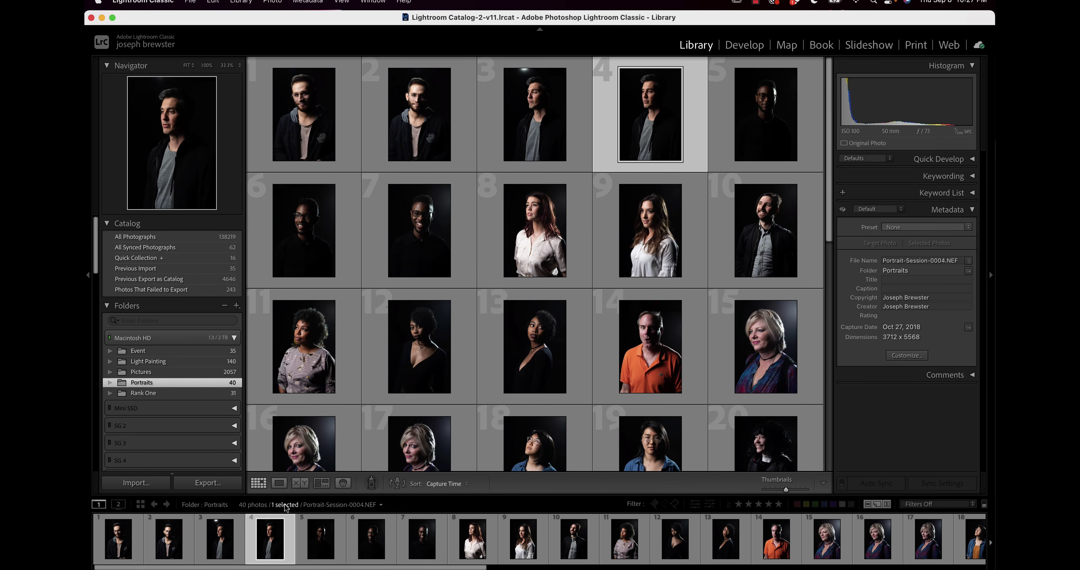
{"action": "left_click", "coordinate": [320, 544]}
{"action": "left_click", "coordinate": [371, 545]}
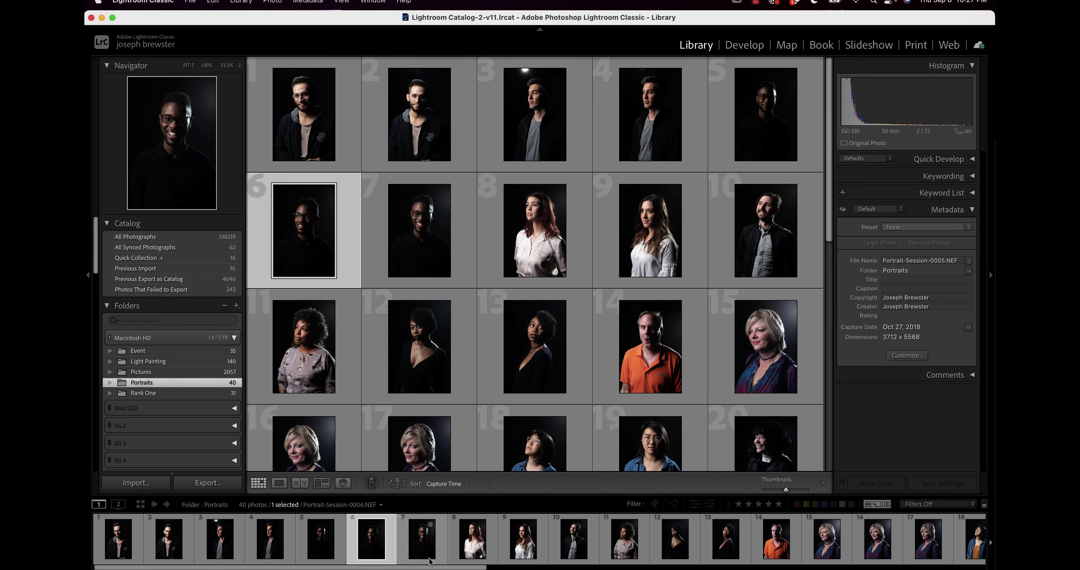
{"action": "left_click", "coordinate": [423, 547]}
{"action": "left_click", "coordinate": [472, 545]}
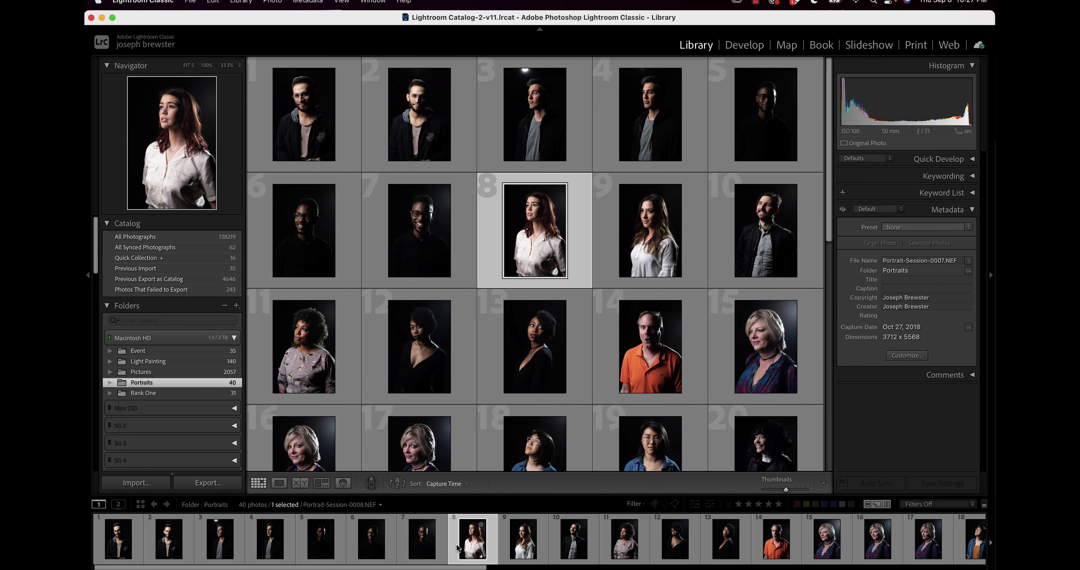
{"action": "left_click", "coordinate": [520, 545]}
{"action": "left_click", "coordinate": [559, 546]}
{"action": "left_click", "coordinate": [639, 552]}
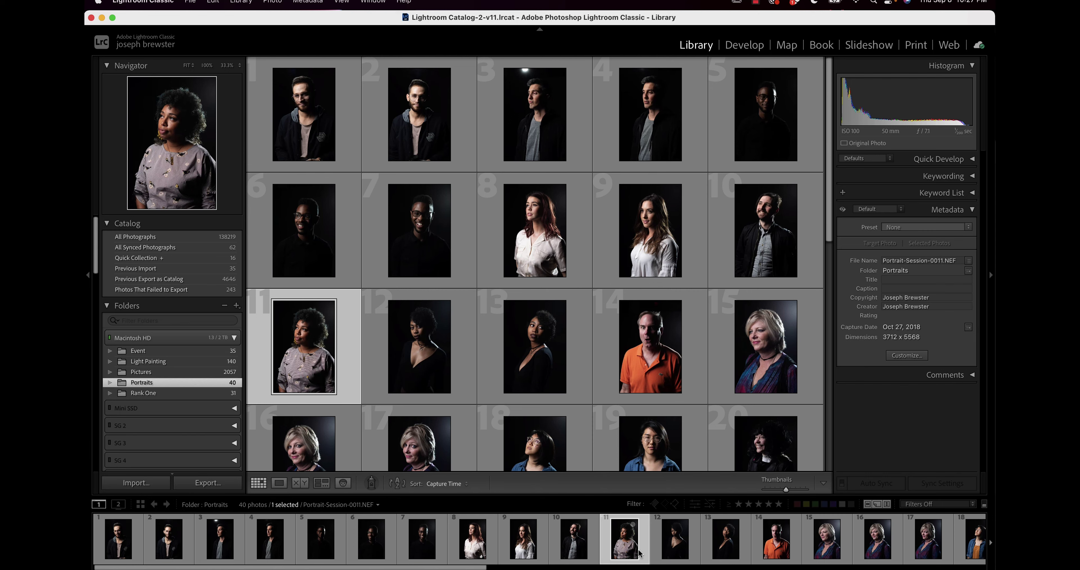
- Open the Event folder and look over its photos in the grid
{"action": "left_click", "coordinate": [193, 351]}
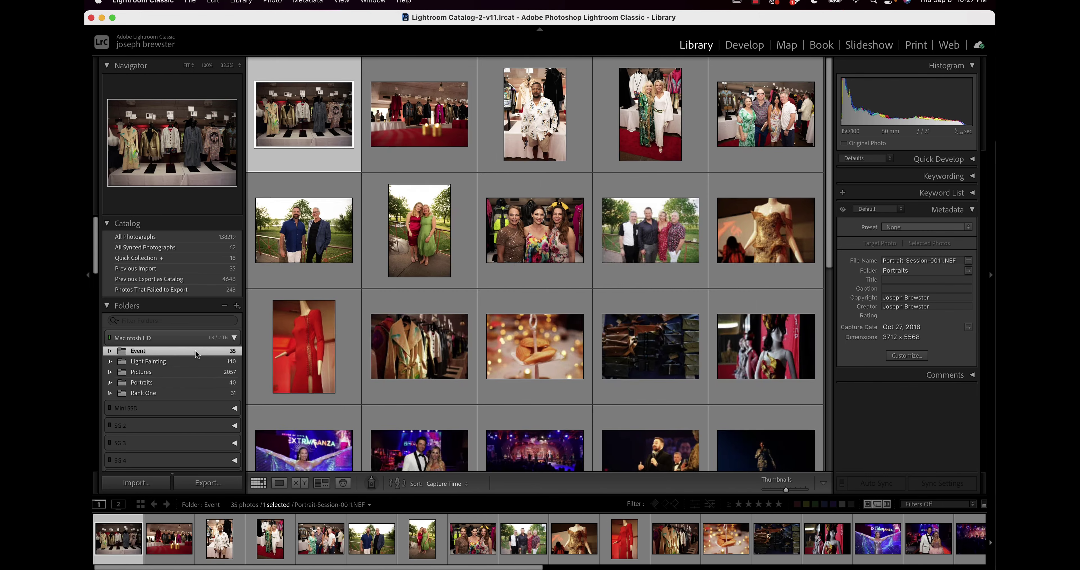
{"action": "scroll", "coordinate": [562, 208], "scroll_direction": "down", "scroll_amount": 5}
{"action": "scroll", "coordinate": [562, 208], "scroll_direction": "up", "scroll_amount": 5}
{"action": "scroll", "coordinate": [562, 208], "scroll_direction": "down", "scroll_amount": 2}
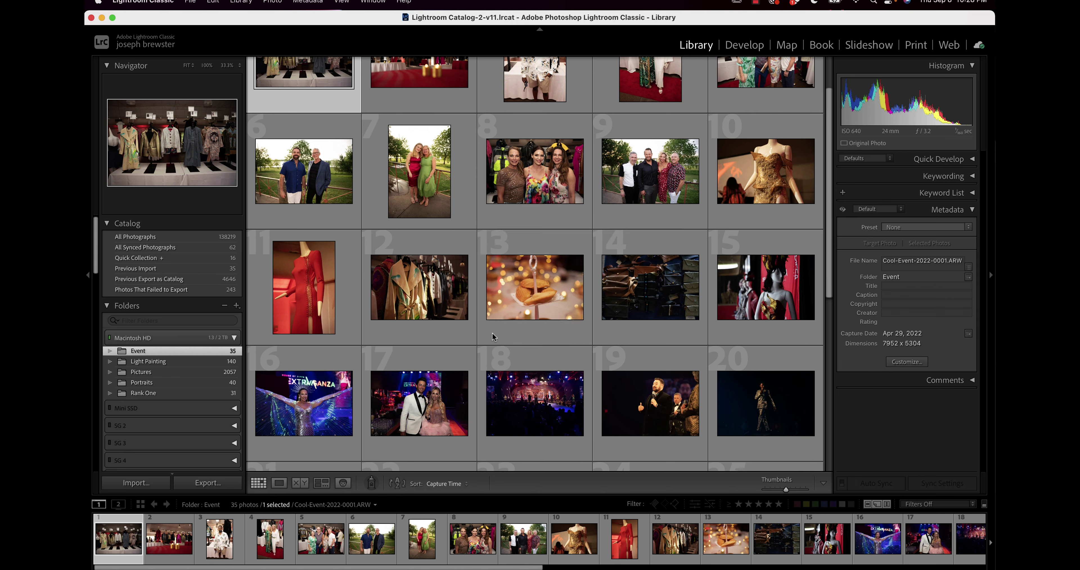
{"action": "scroll", "coordinate": [485, 209], "scroll_direction": "up", "scroll_amount": 2}
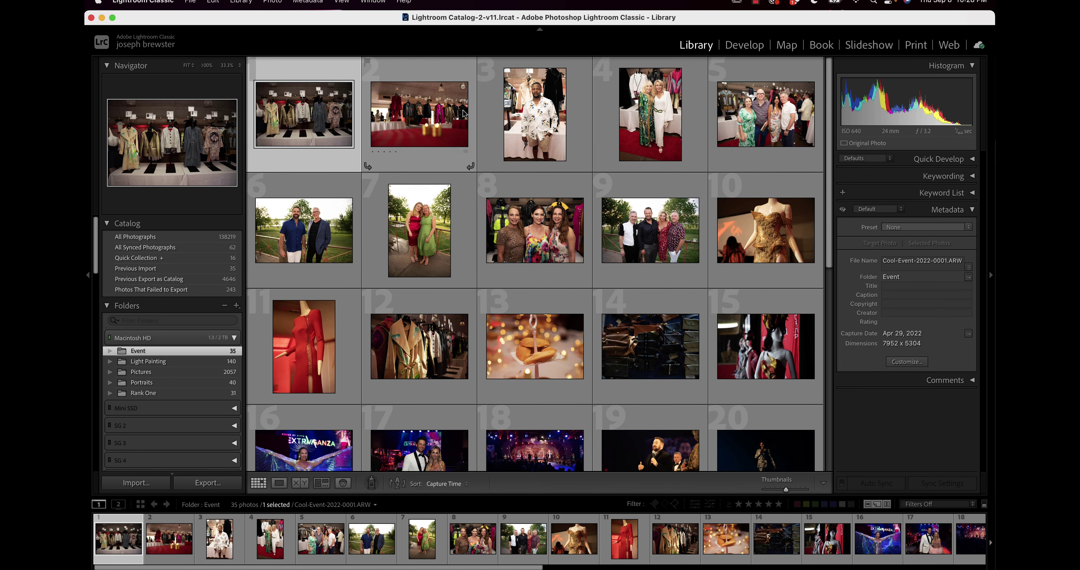
- Enlarge the event photos in Loupe view and give Cool-Event-2022-0001.ARW a five-star rating
{"action": "left_click", "coordinate": [158, 543]}
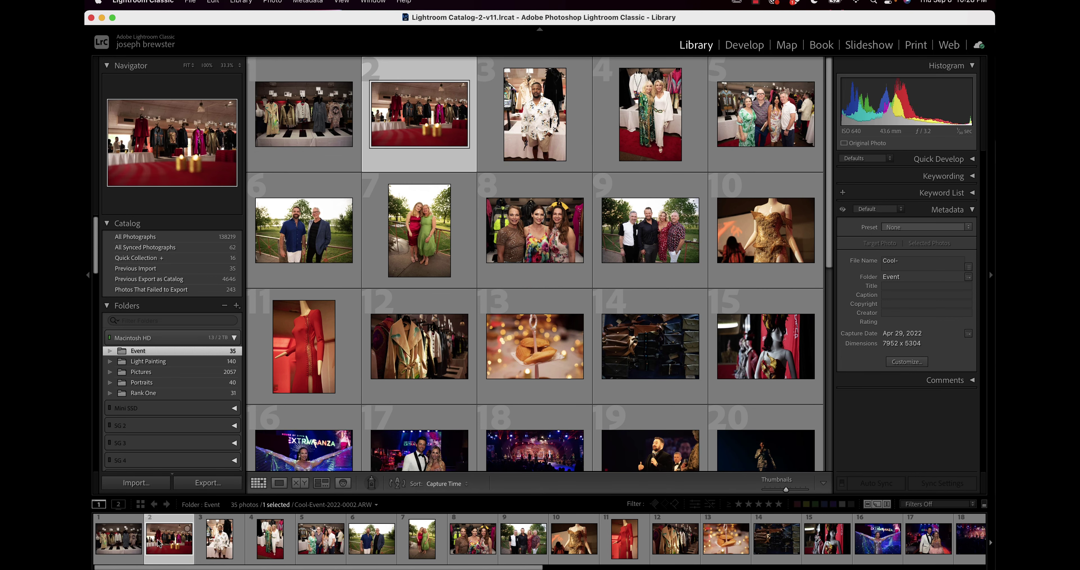
{"action": "left_click", "coordinate": [279, 483]}
{"action": "key", "text": "Left"}
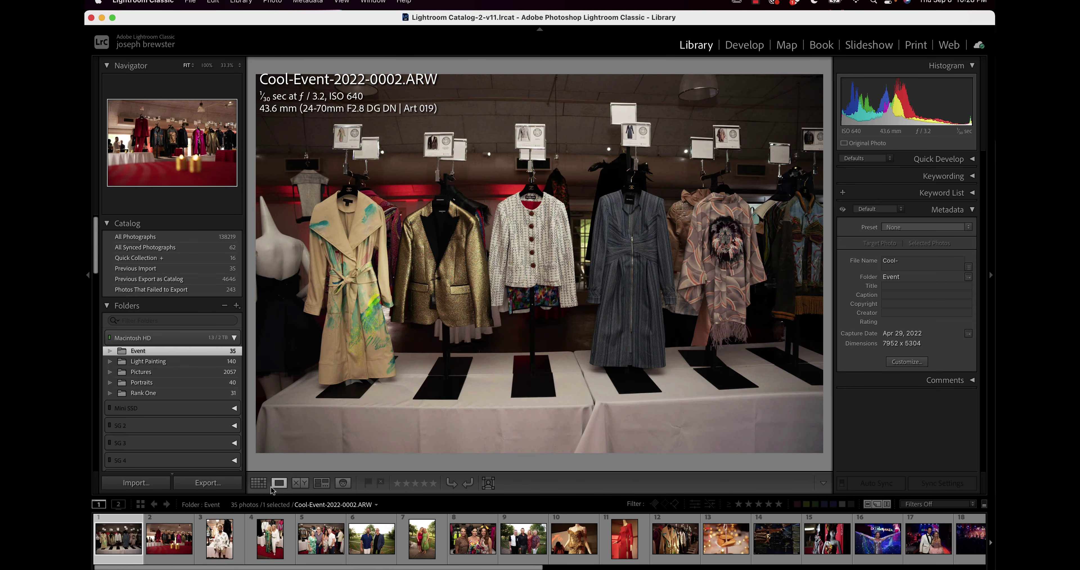
{"action": "key", "text": "5"}
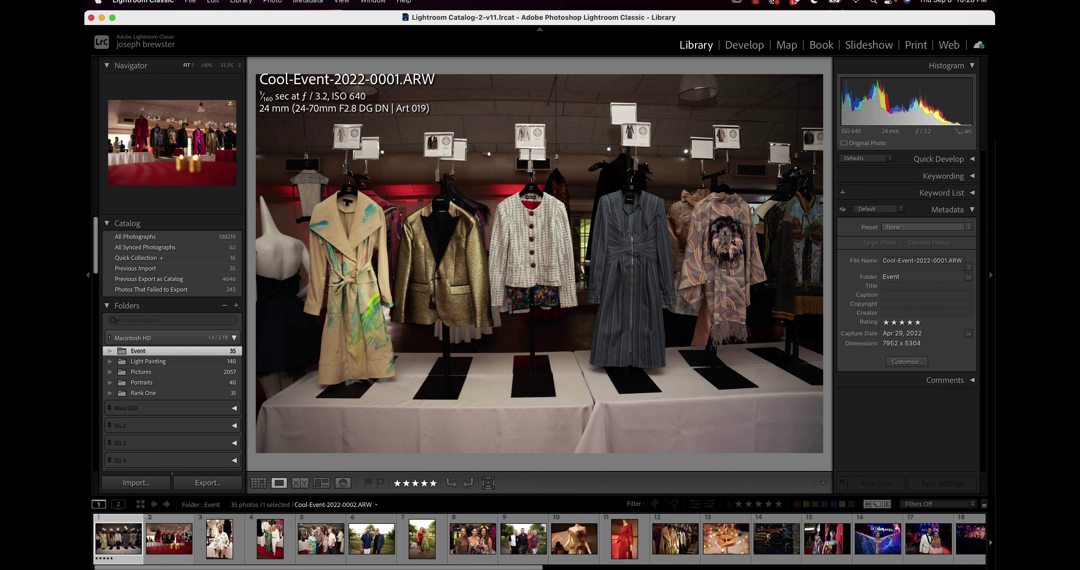
- Skip the second event photo and rate the third, fourth and fifth photos five stars
{"action": "key", "text": "Right"}
{"action": "key", "text": "Right"}
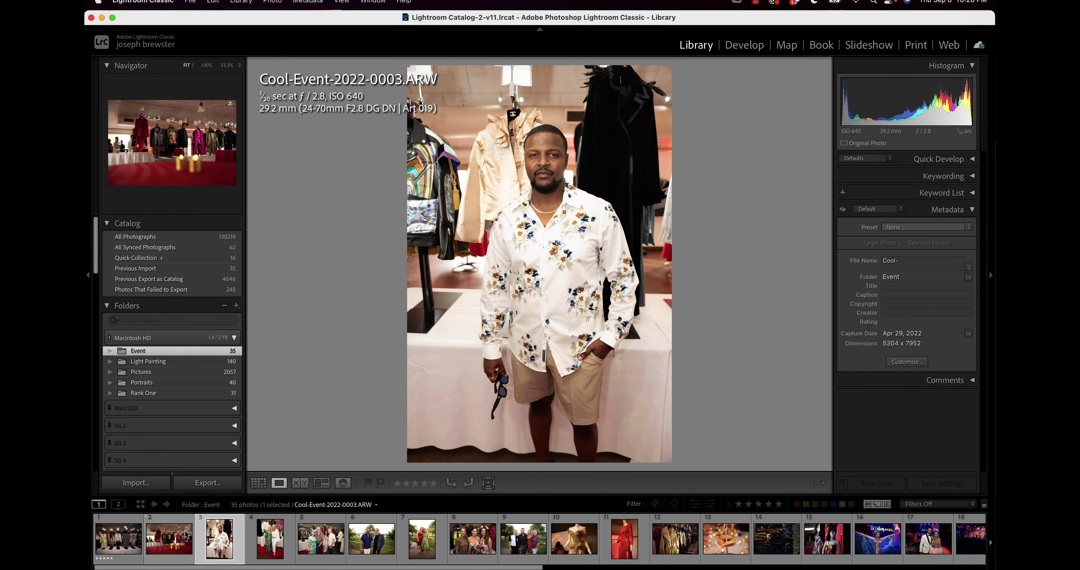
{"action": "key", "text": "5"}
{"action": "key", "text": "Right"}
{"action": "key", "text": "Right"}
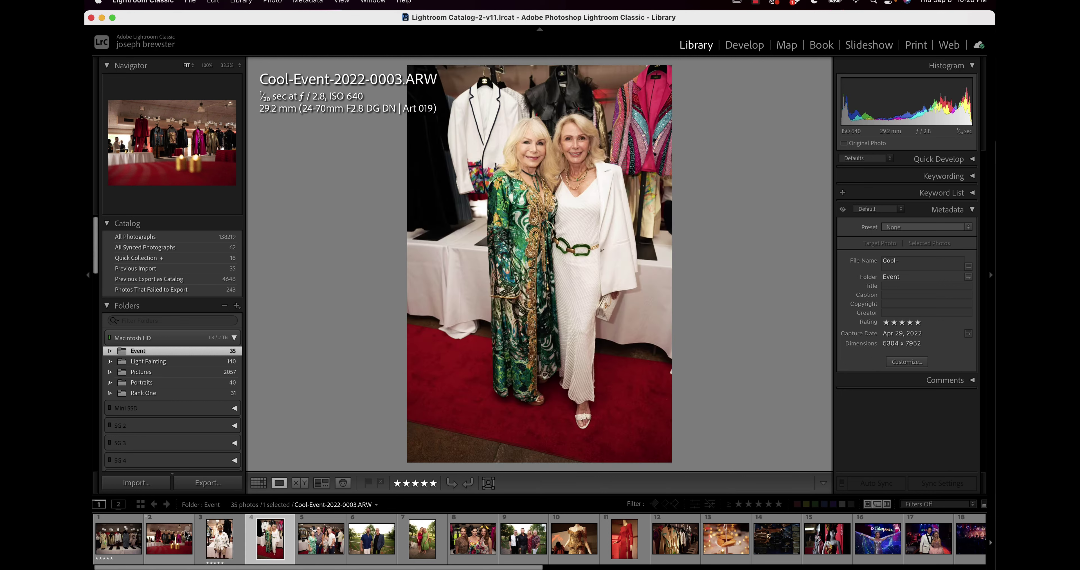
{"action": "key", "text": "5"}
{"action": "key", "text": "Left"}
{"action": "key", "text": "5"}
- Rate Cool-Event-2022-0008.ARW, the photo of three women, five stars, leaving the sixth and seventh photos unrated
{"action": "key", "text": "Right"}
{"action": "key", "text": "Right"}
{"action": "key", "text": "Right"}
{"action": "key", "text": "Right"}
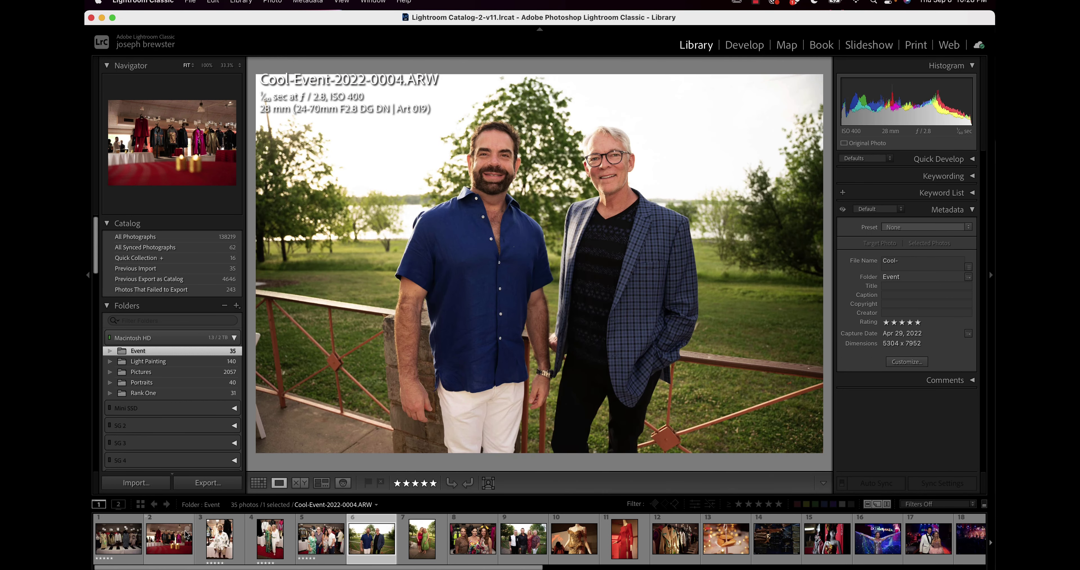
{"action": "key", "text": "5"}
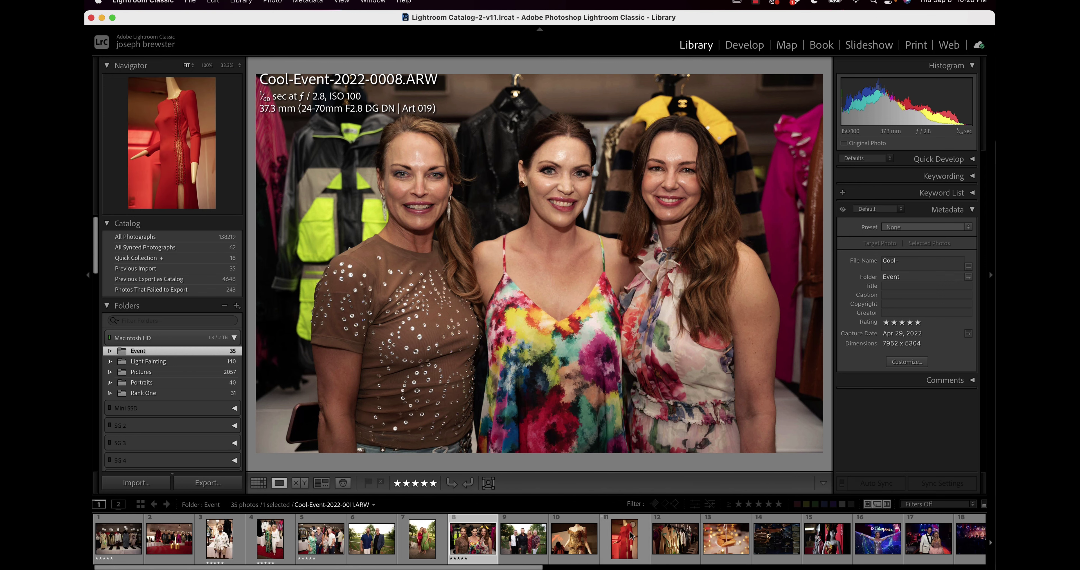
- Open the Portraits folder and review the ninth to fifteenth portraits at full view
{"action": "left_click", "coordinate": [159, 382]}
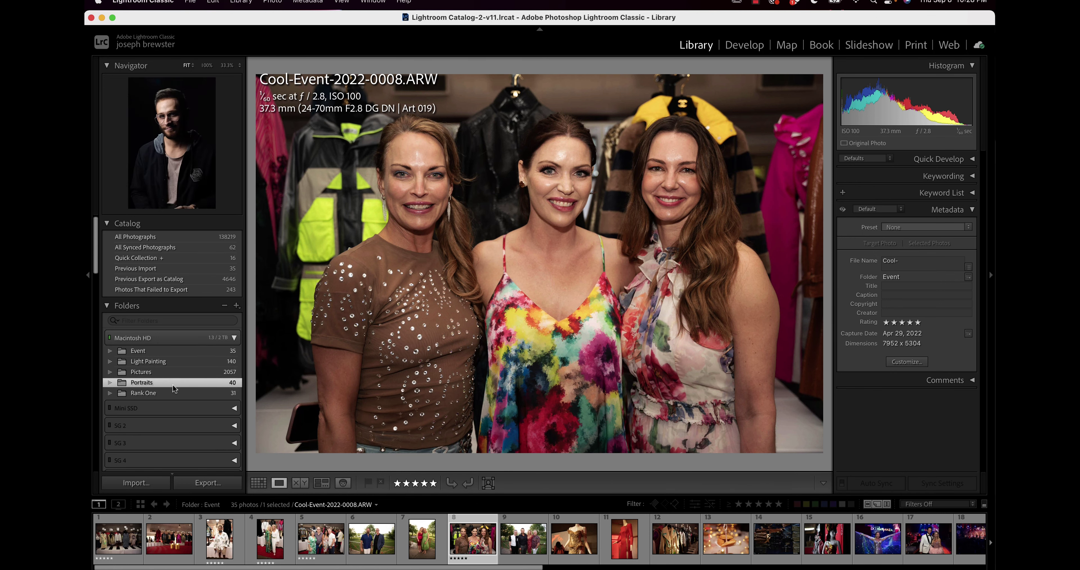
{"action": "left_click", "coordinate": [523, 539]}
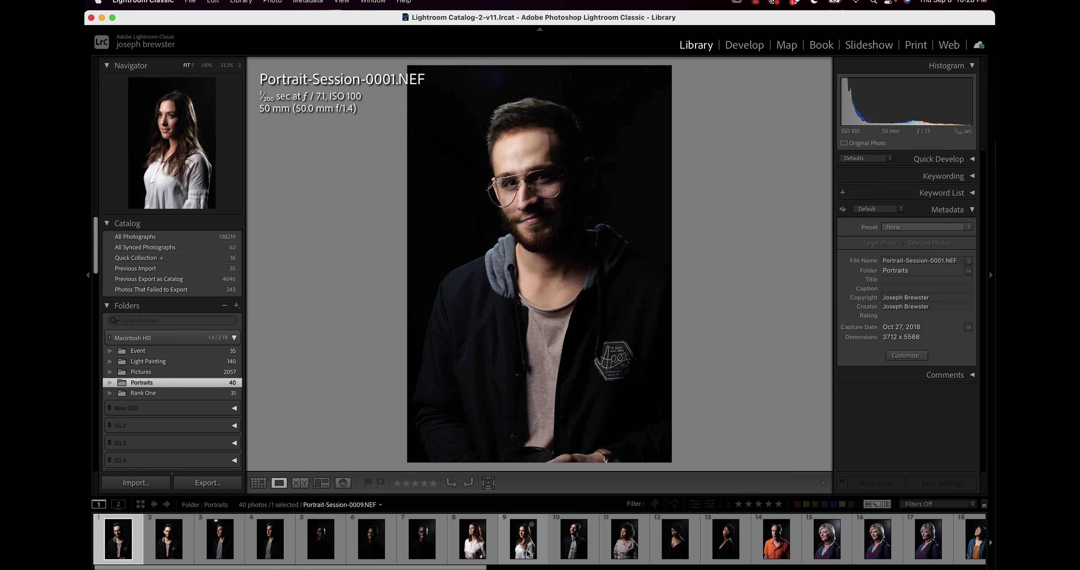
{"action": "left_click", "coordinate": [574, 553]}
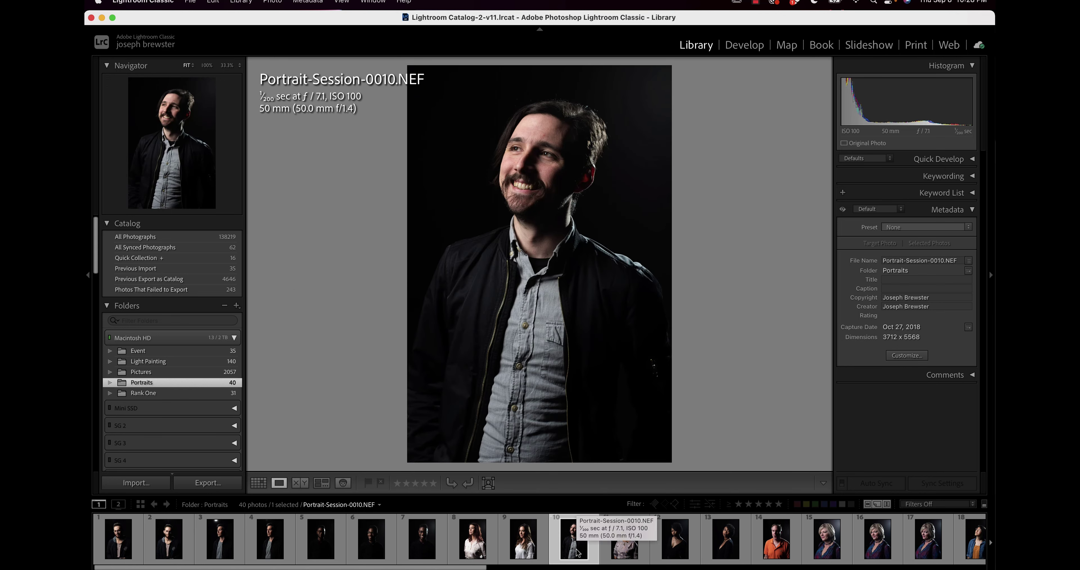
{"action": "left_click", "coordinate": [619, 551]}
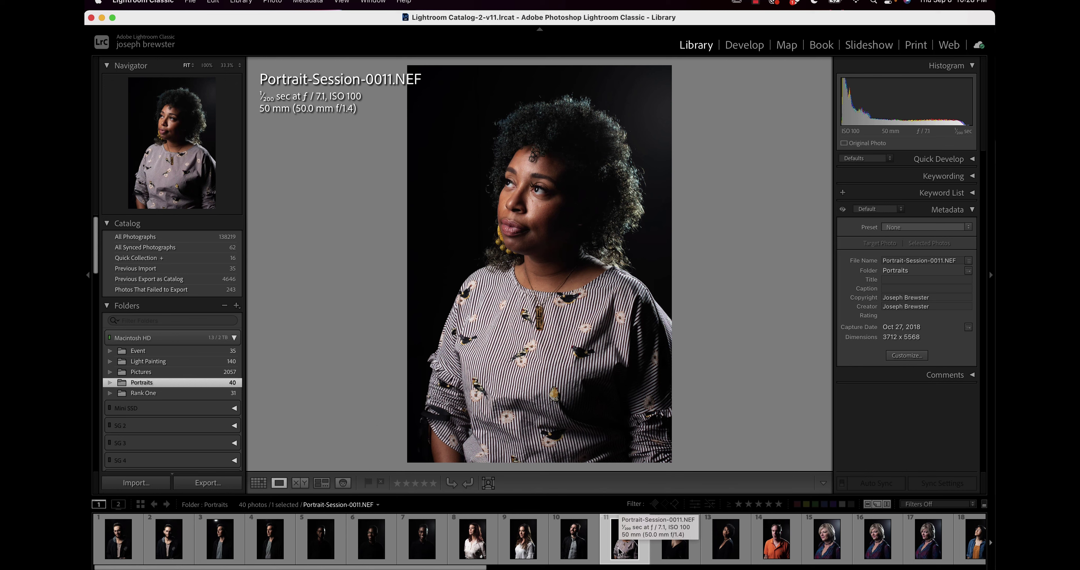
{"action": "left_click", "coordinate": [684, 555]}
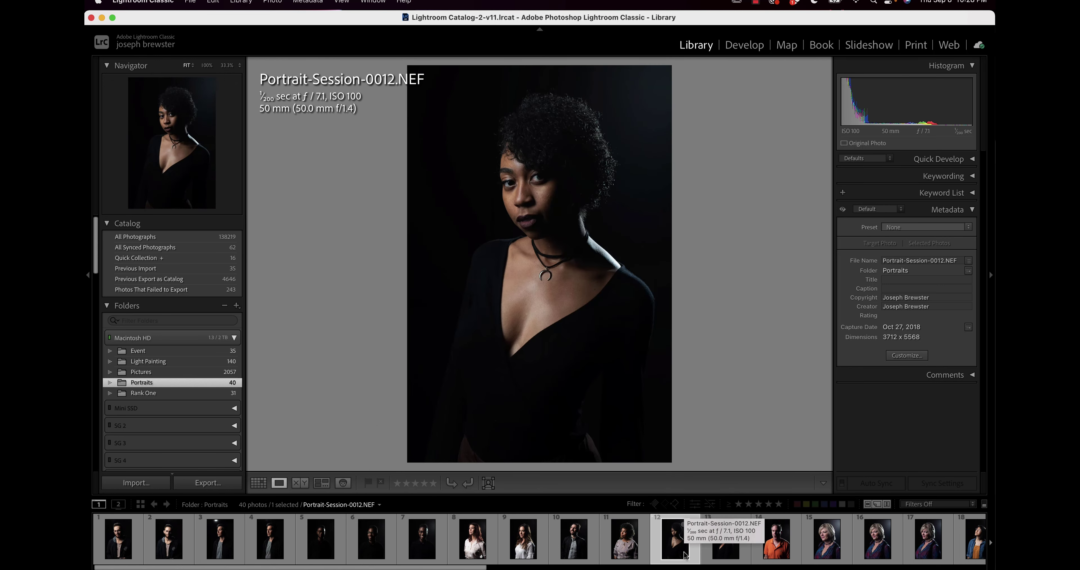
{"action": "left_click", "coordinate": [724, 554]}
{"action": "left_click", "coordinate": [771, 550]}
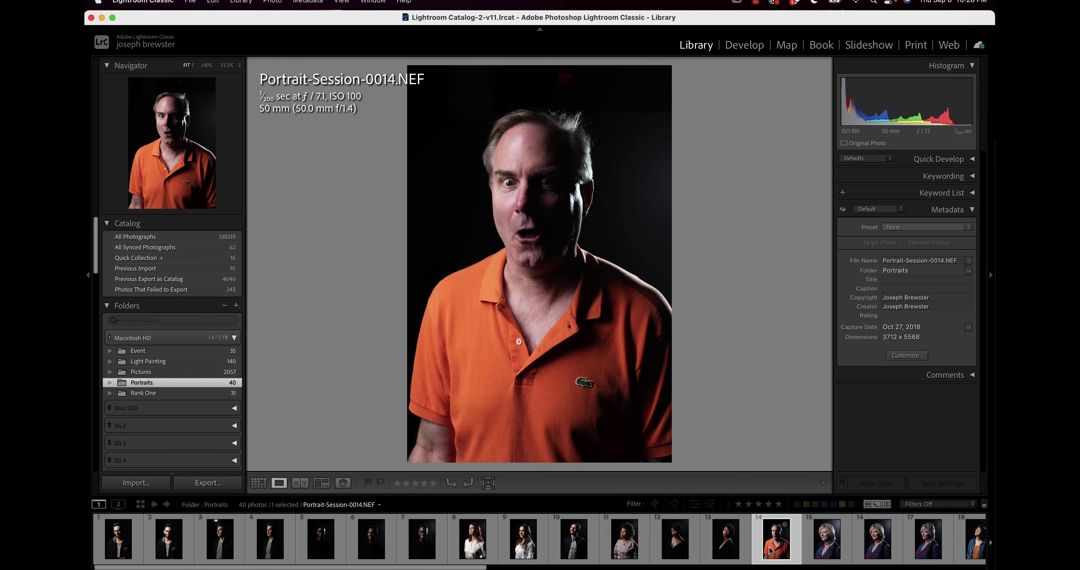
{"action": "left_click", "coordinate": [819, 555]}
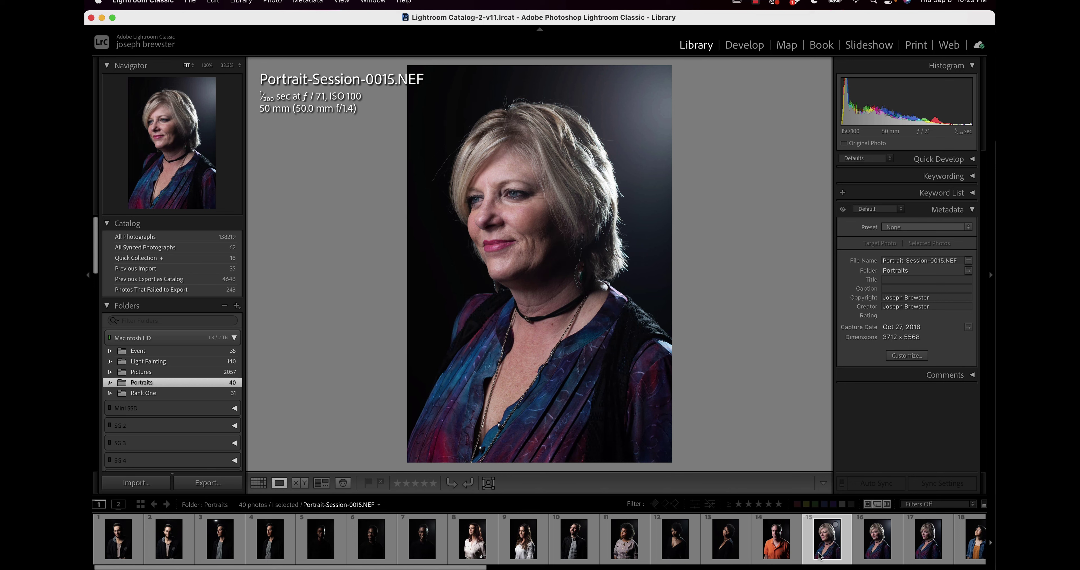
- Select all photos in the Portraits folder and rate them five stars
{"action": "left_click", "coordinate": [770, 552]}
{"action": "key", "text": "super+a"}
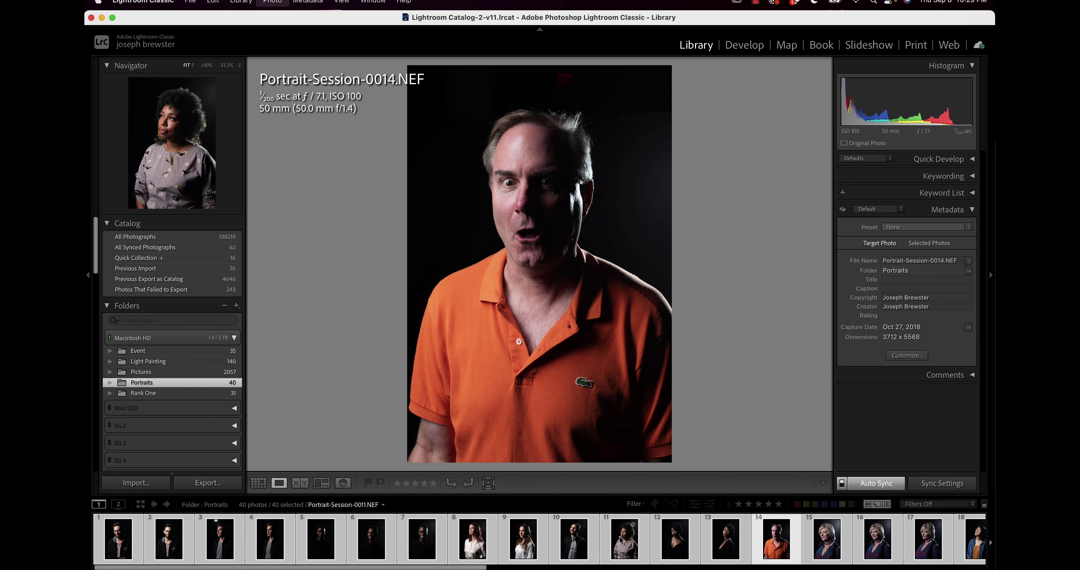
{"action": "key", "text": "5"}
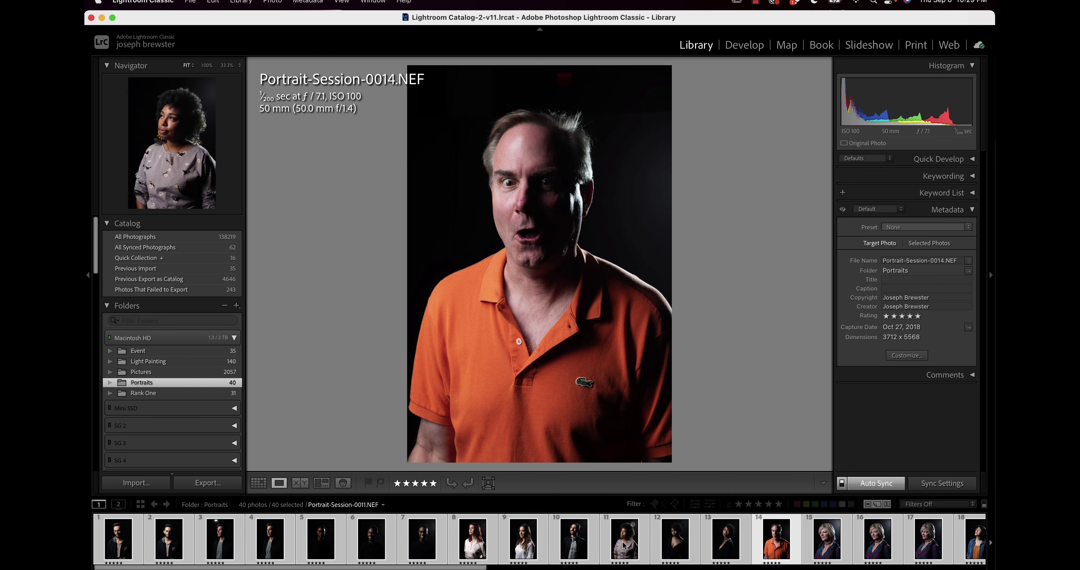
- Return to a single selected portrait and filter the Portraits folder to photos rated five stars and higher
{"action": "left_click", "coordinate": [623, 544]}
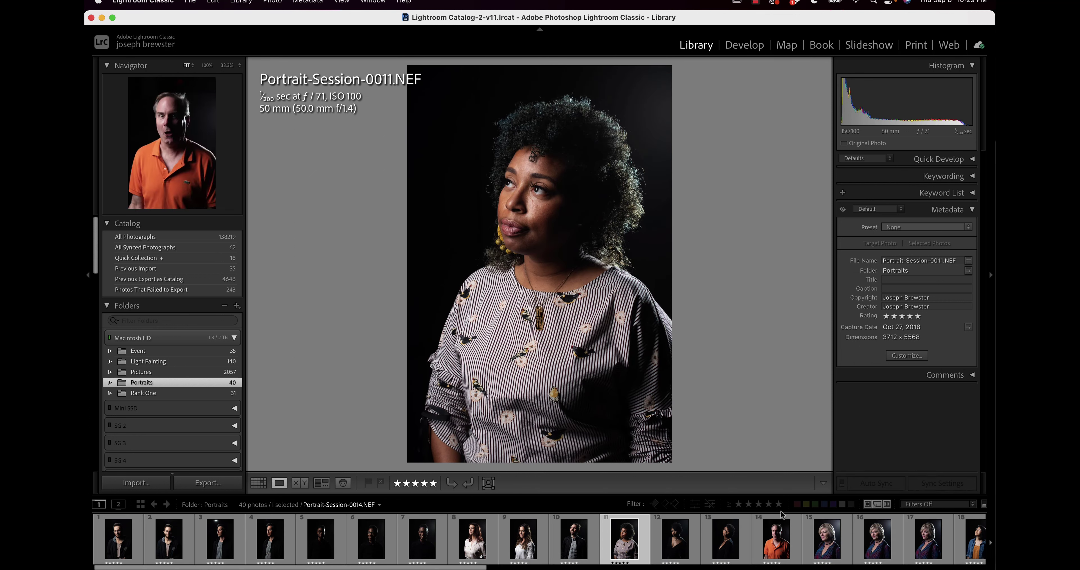
{"action": "left_click", "coordinate": [714, 552]}
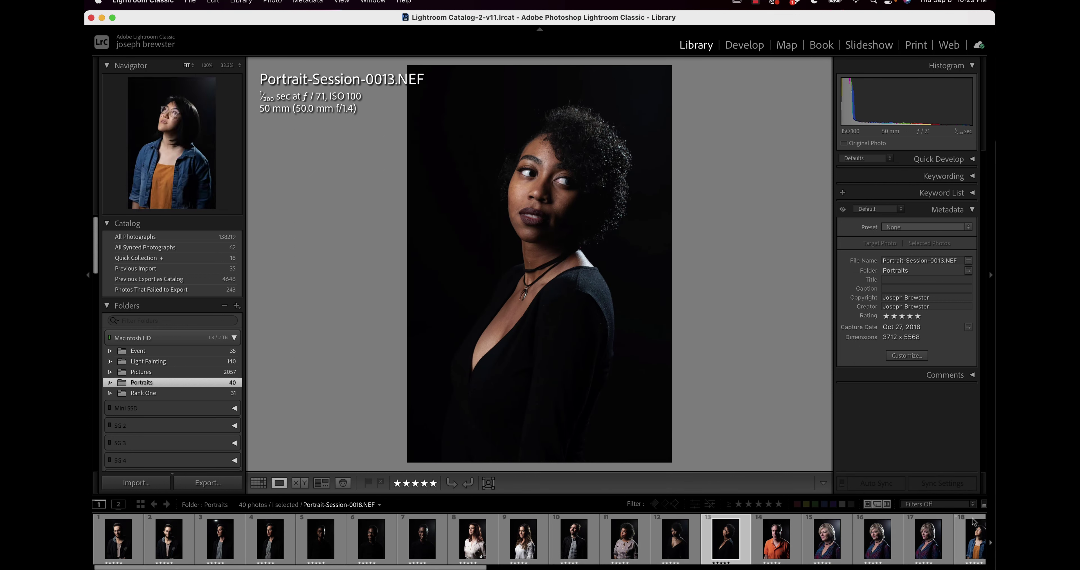
{"action": "left_click", "coordinate": [984, 503]}
{"action": "left_click", "coordinate": [984, 505]}
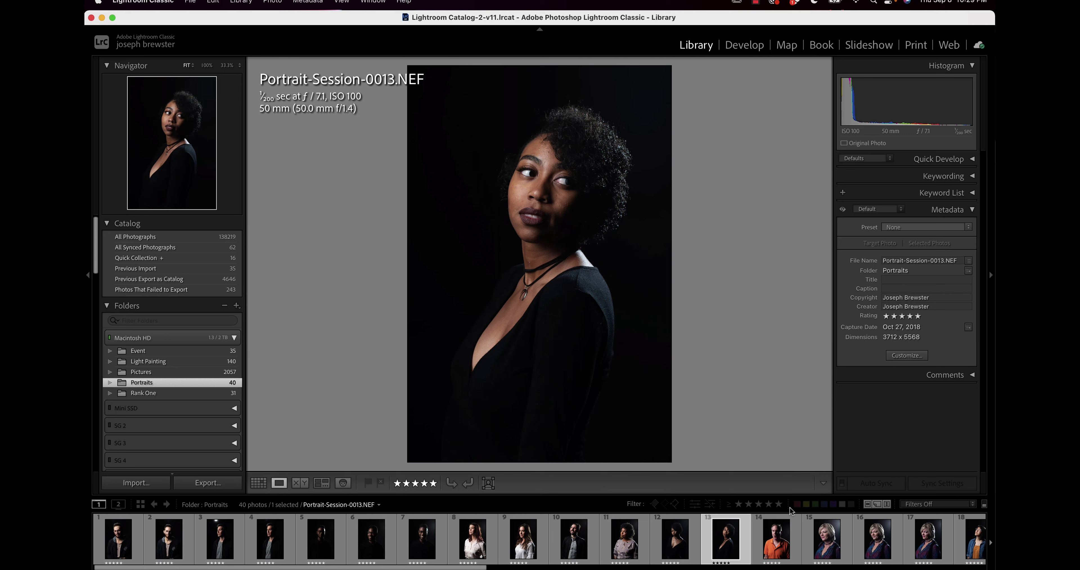
{"action": "left_click", "coordinate": [778, 504]}
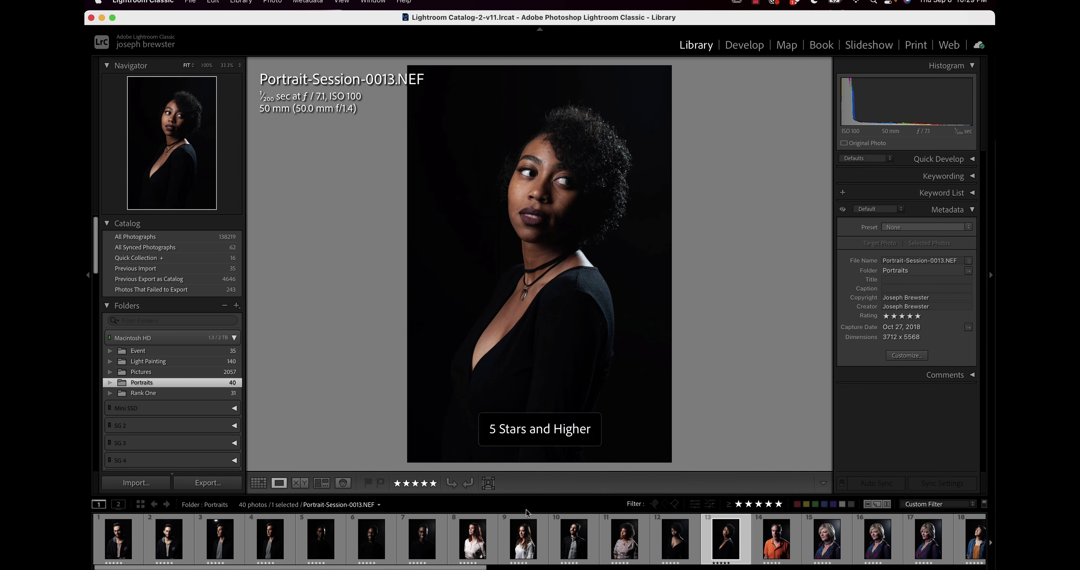
- Look through the filtered five-star portraits from the tenth to the fourteenth
{"action": "left_click", "coordinate": [577, 546]}
{"action": "left_click", "coordinate": [633, 555]}
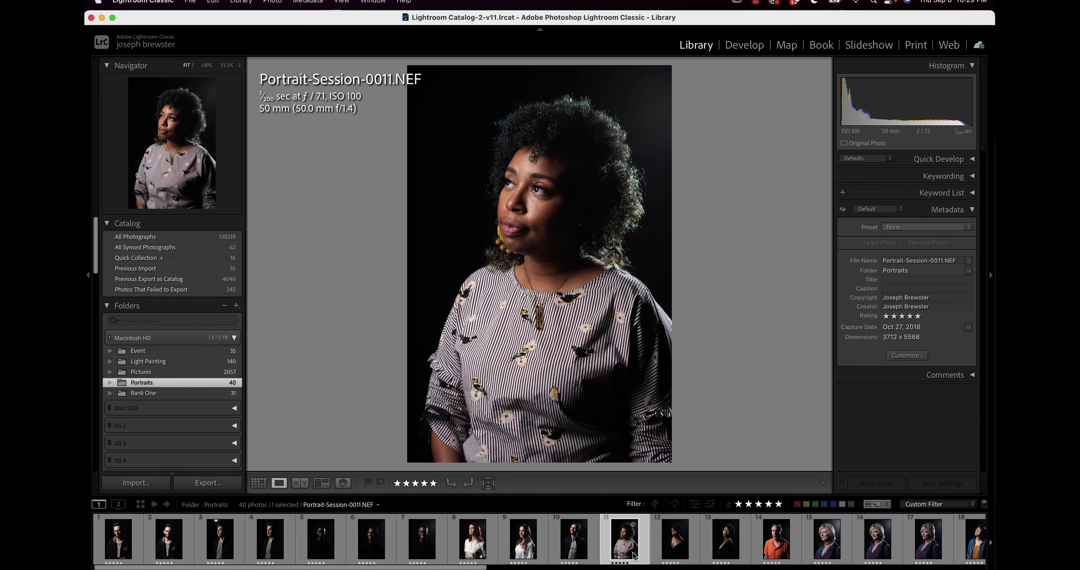
{"action": "key", "text": "Right"}
{"action": "key", "text": "Right"}
{"action": "key", "text": "Right"}
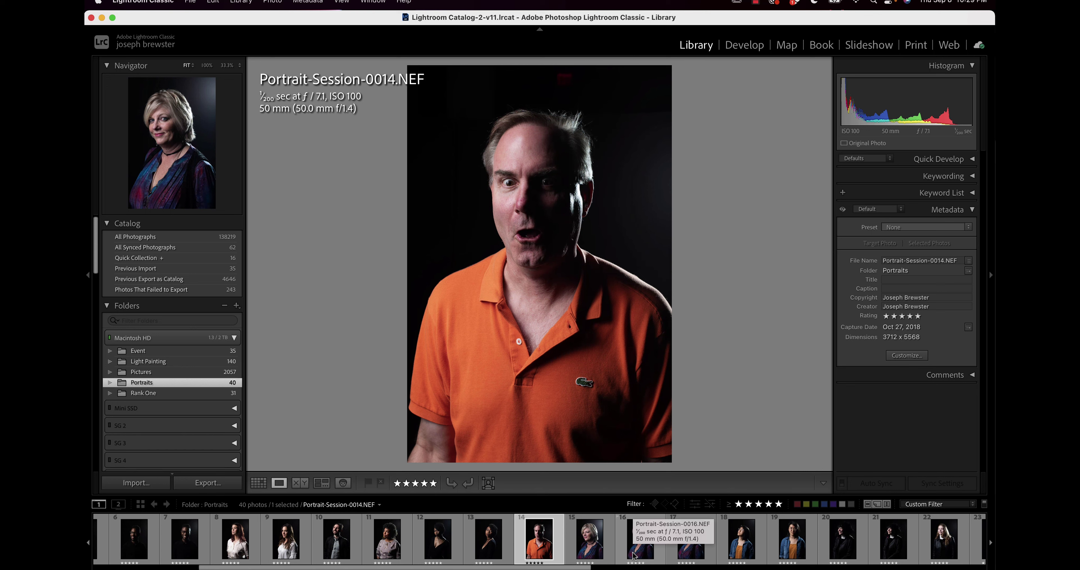
- Remove the star rating from Portrait-Session-0014.NEF and toggle the five-star filter to compare the Portraits folder with and without it
{"action": "key", "text": "0"}
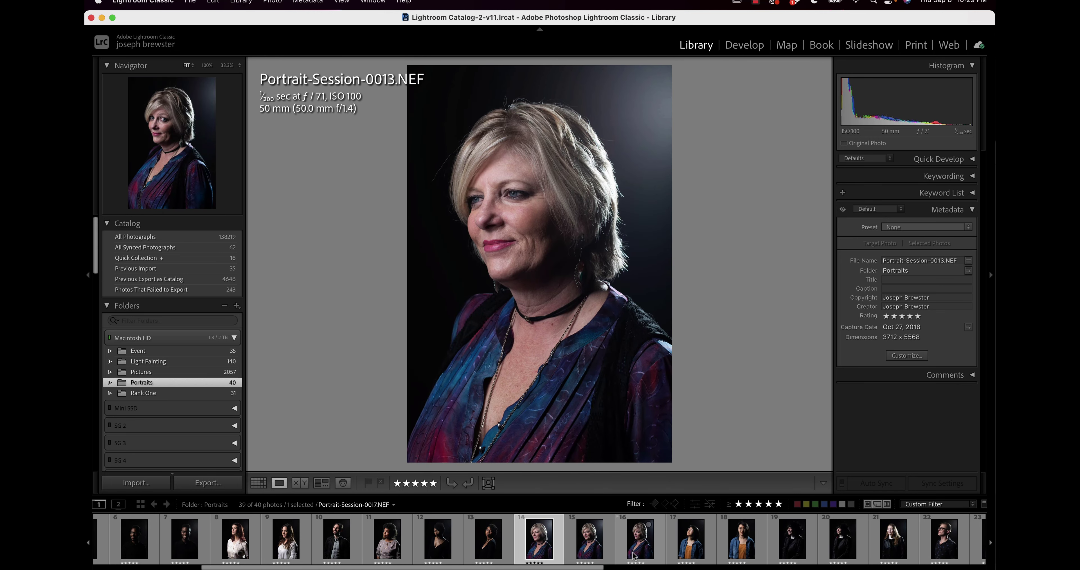
{"action": "left_click", "coordinate": [778, 503]}
{"action": "left_click", "coordinate": [481, 542]}
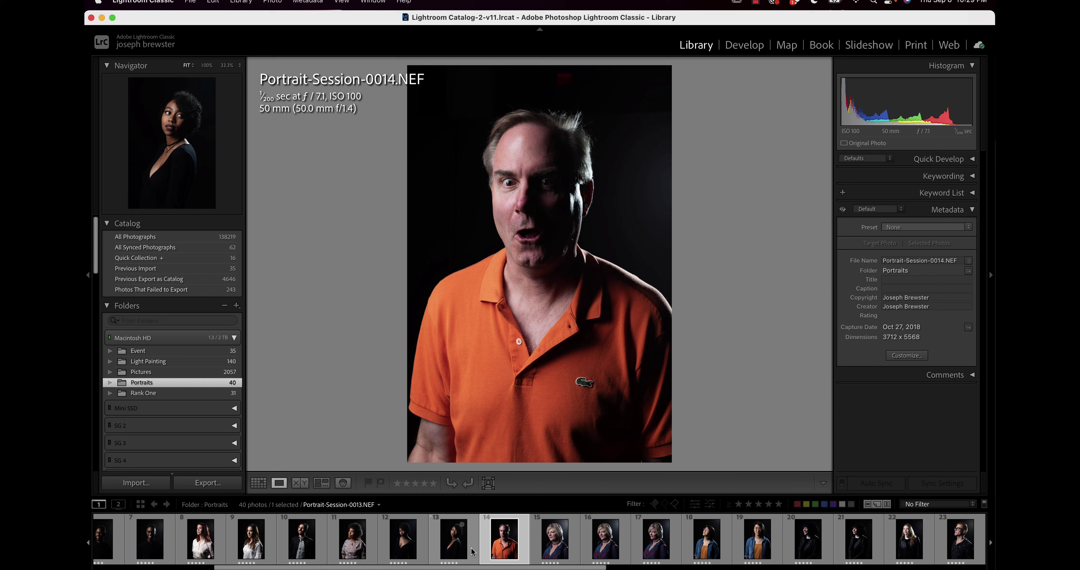
{"action": "left_click", "coordinate": [778, 503]}
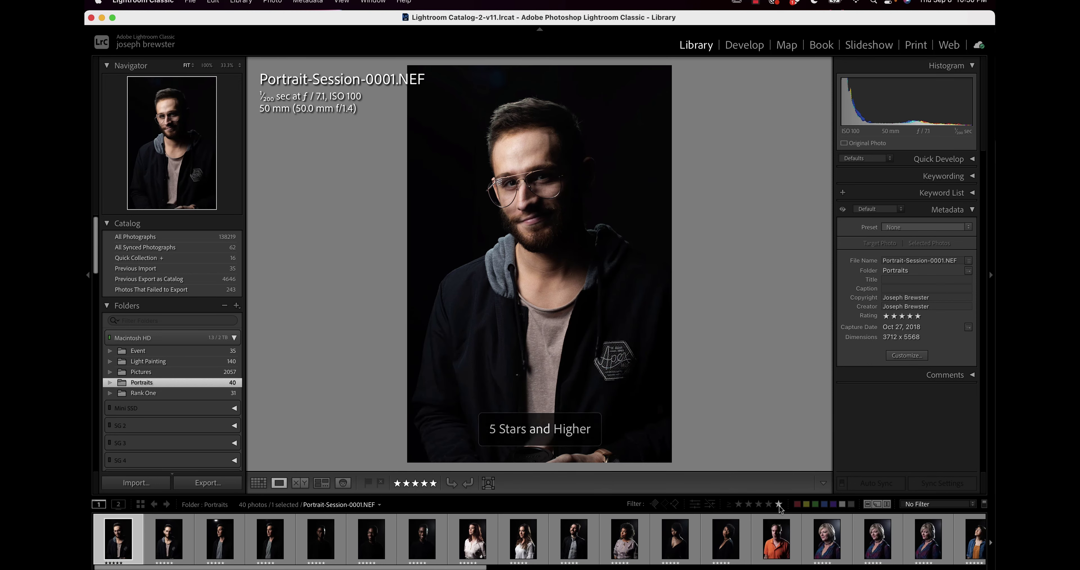
{"action": "left_click", "coordinate": [778, 505]}
- Open the Event folder and rate the pastry photo Cool-Event-2022-0013.ARW five stars
{"action": "left_click", "coordinate": [164, 353]}
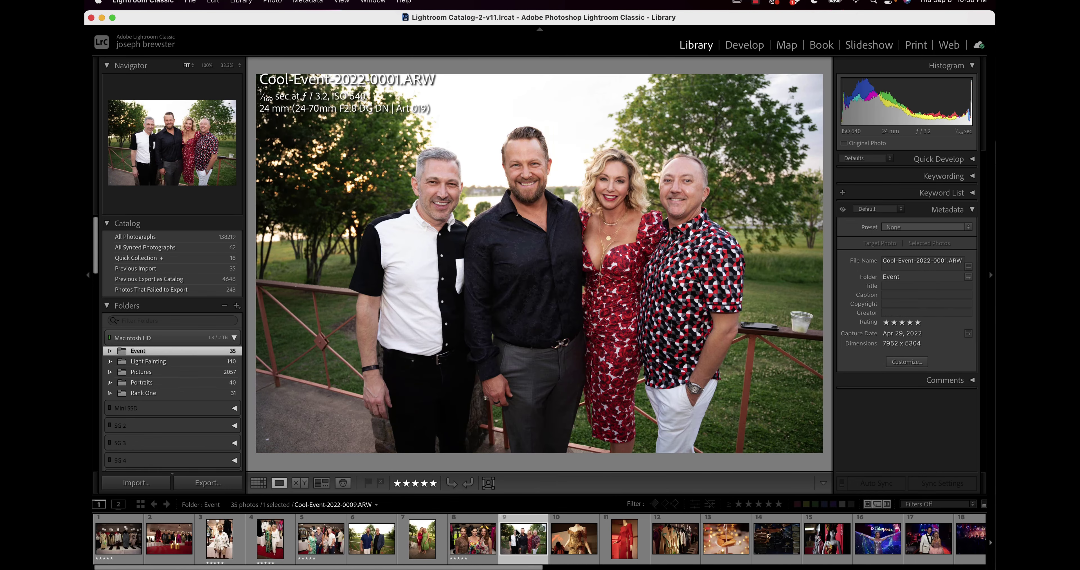
{"action": "key", "text": "Right"}
{"action": "key", "text": "Right"}
{"action": "key", "text": "Right"}
{"action": "key", "text": "Right"}
{"action": "key", "text": "Right"}
{"action": "left_click", "coordinate": [518, 532]}
{"action": "key", "text": "4"}
{"action": "key", "text": "5"}
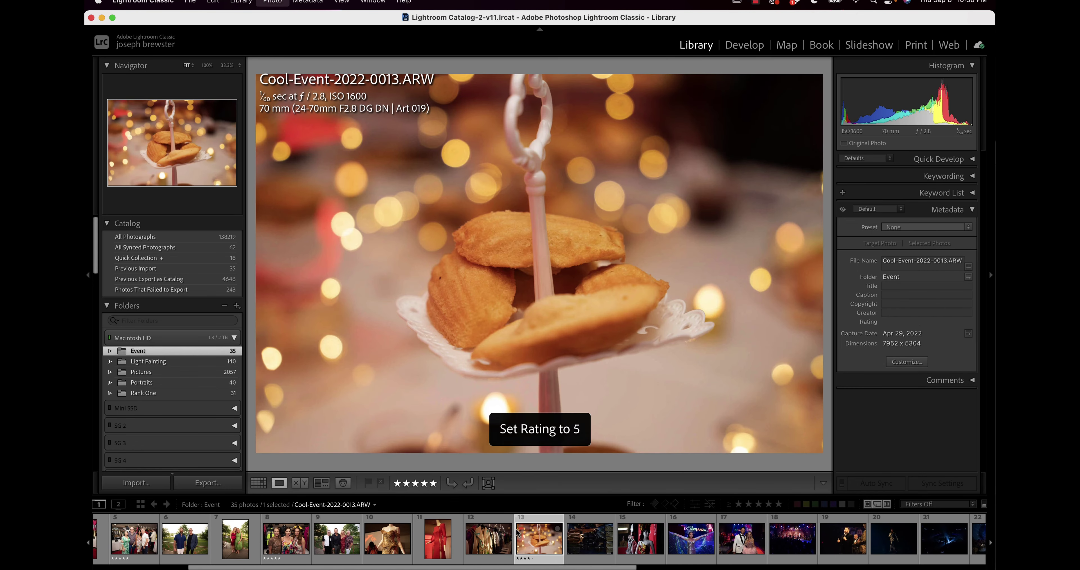
- Rate the sixteenth and seventeenth photos in the Event folder five stars
{"action": "key", "text": "Right"}
{"action": "key", "text": "Right"}
{"action": "key", "text": "Right"}
{"action": "key", "text": "5"}
{"action": "key", "text": "Right"}
{"action": "key", "text": "5"}
- Skip the next two event photos and rate Cool-Event-2022-0020.arw and Cool-Event-2022-0021.arw five stars
{"action": "key", "text": "Right"}
{"action": "key", "text": "Right"}
{"action": "key", "text": "Right"}
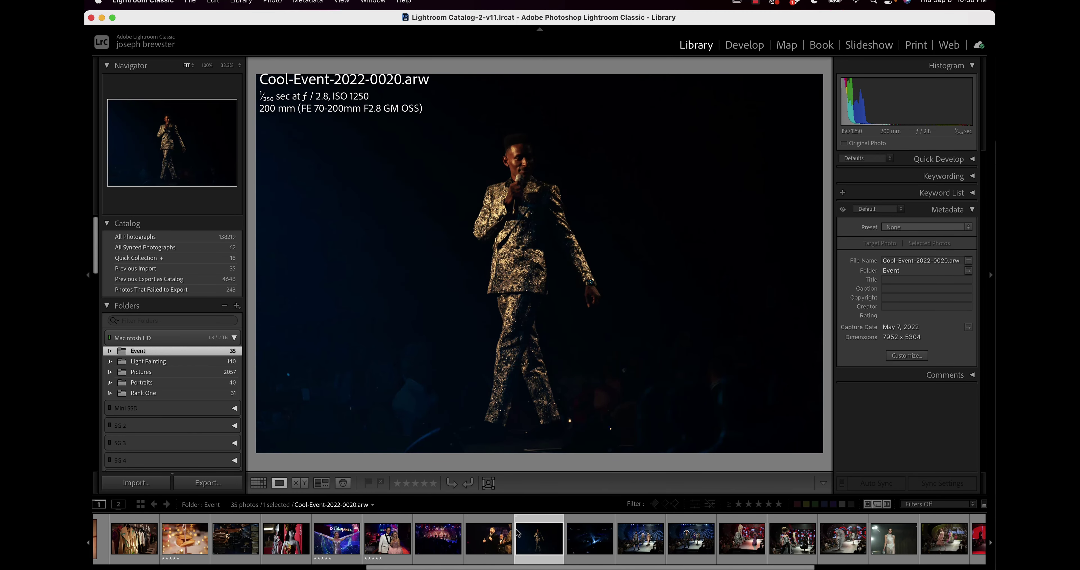
{"action": "key", "text": "5"}
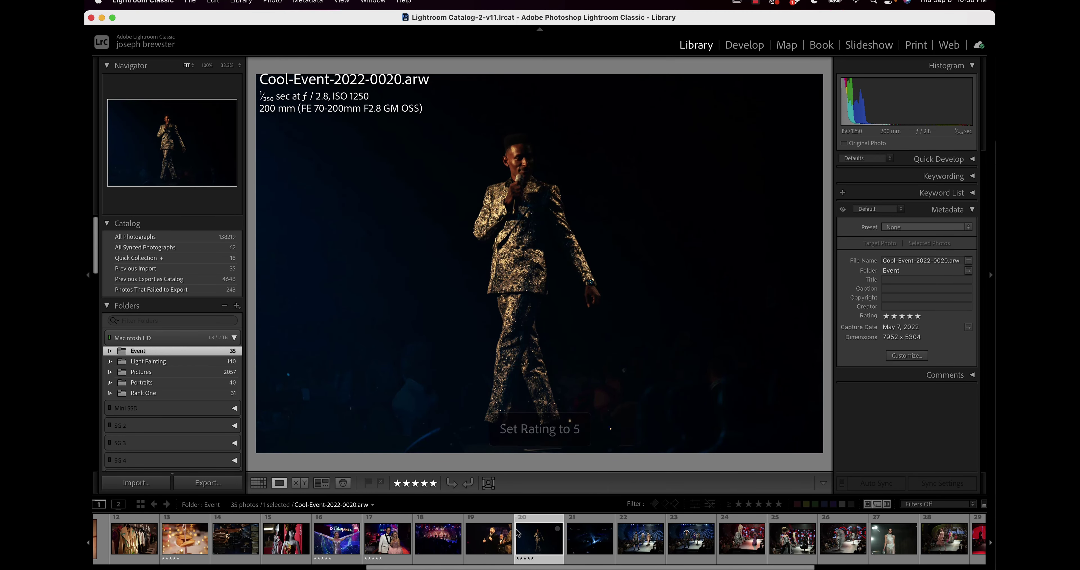
{"action": "key", "text": "Right"}
{"action": "key", "text": "5"}
- Rate the chosen runway photos from Cool-Event-2022-0022.arw onward five stars and filter the Event folder to five stars and higher
{"action": "key", "text": "Right"}
{"action": "key", "text": "5"}
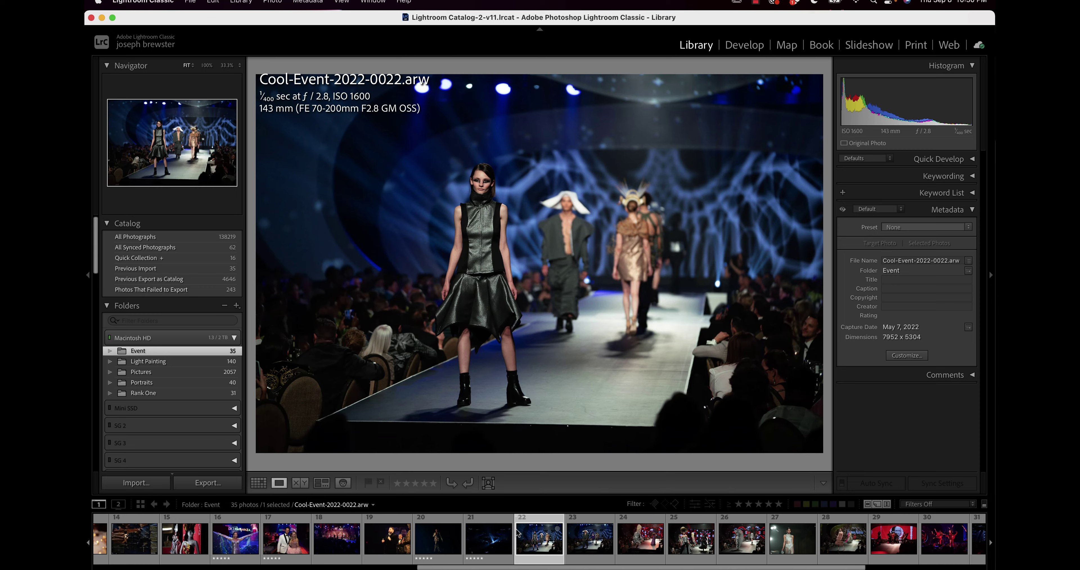
{"action": "key", "text": "Right"}
{"action": "key", "text": "5"}
{"action": "key", "text": "Right"}
{"action": "key", "text": "Right"}
{"action": "key", "text": "5"}
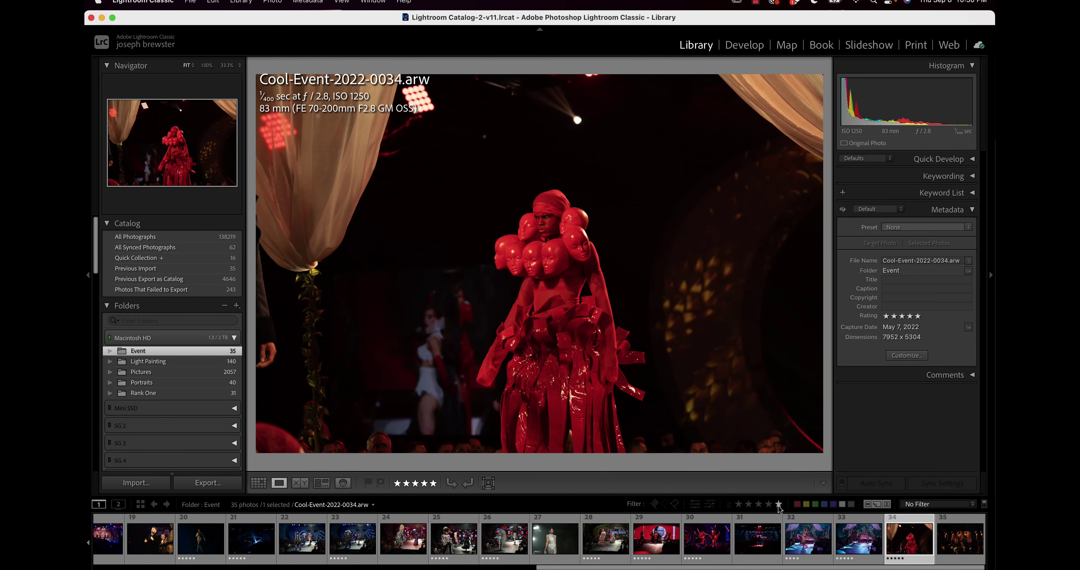
{"action": "left_click", "coordinate": [778, 505]}
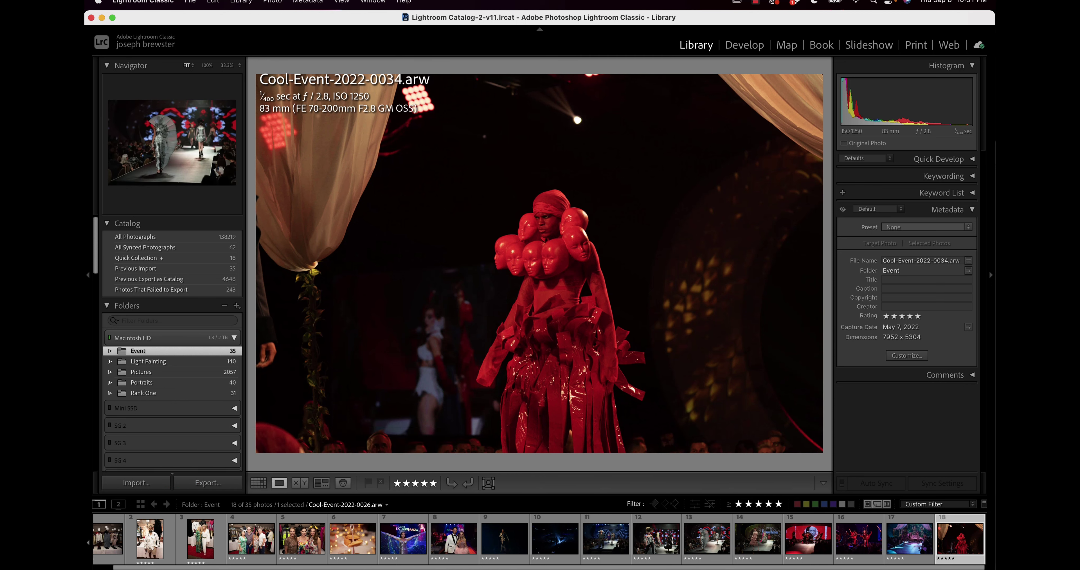
- Compare the neighbouring runway shots and lower Cool-Event-2022-0026.arw to four stars
{"action": "left_click", "coordinate": [707, 546]}
{"action": "left_click", "coordinate": [656, 540]}
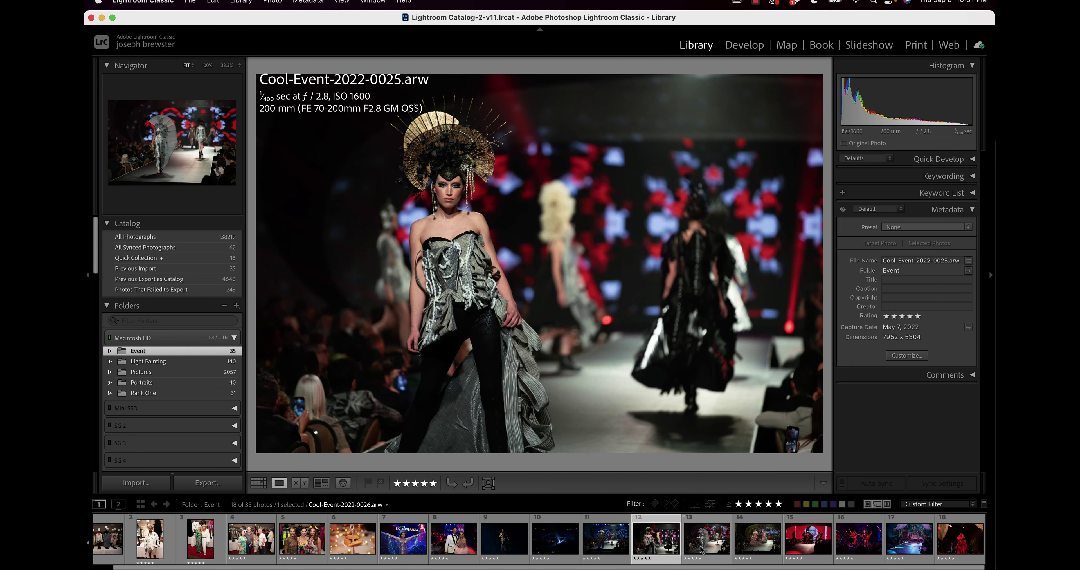
{"action": "left_click", "coordinate": [707, 540]}
{"action": "left_click", "coordinate": [742, 553]}
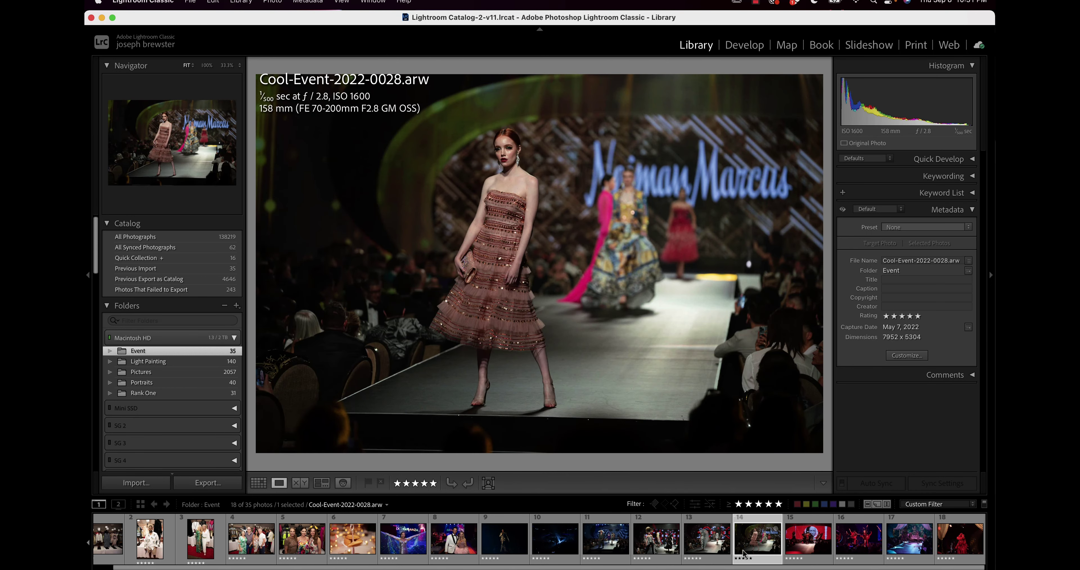
{"action": "key", "text": "Left"}
{"action": "left_click", "coordinate": [743, 553]}
{"action": "key", "text": "Left"}
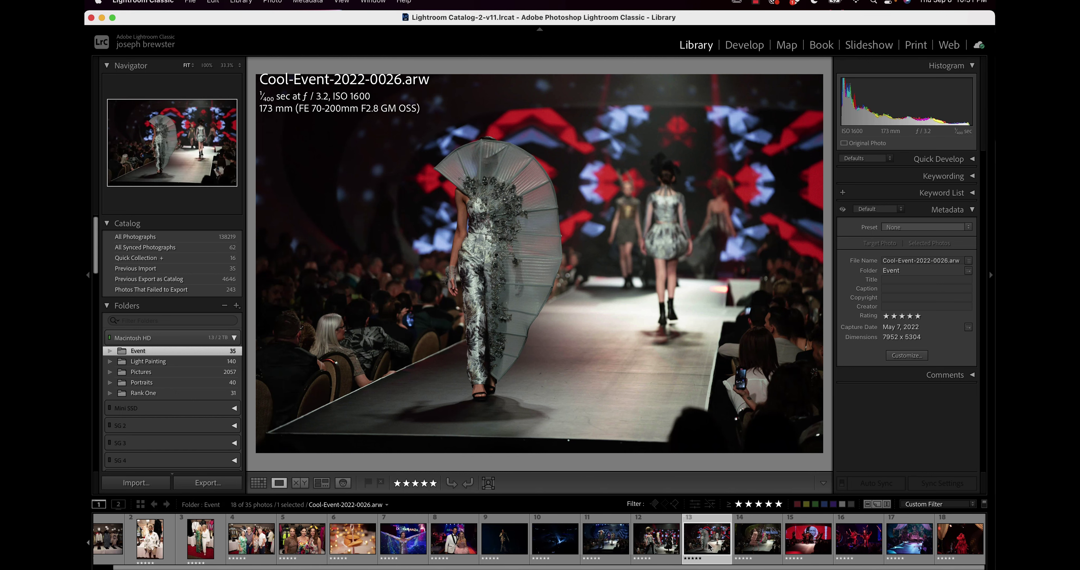
{"action": "key", "text": "4"}
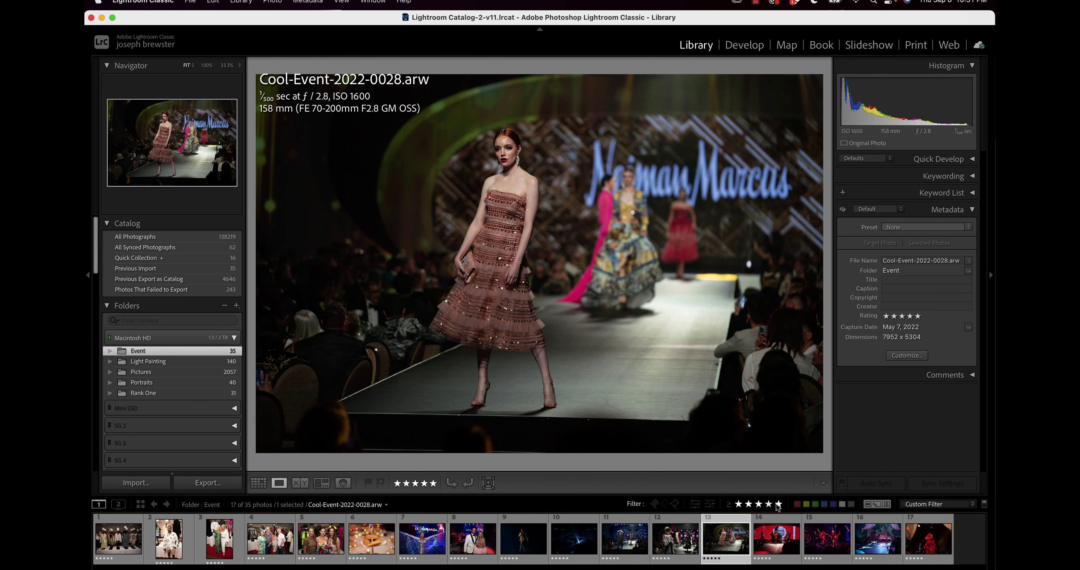
- Inspect the model's face in Cool-Event-2022-0028.arw at 100% and return to the fitted view
{"action": "left_click", "coordinate": [507, 148]}
{"action": "left_click", "coordinate": [518, 172]}
{"action": "left_click", "coordinate": [518, 172]}
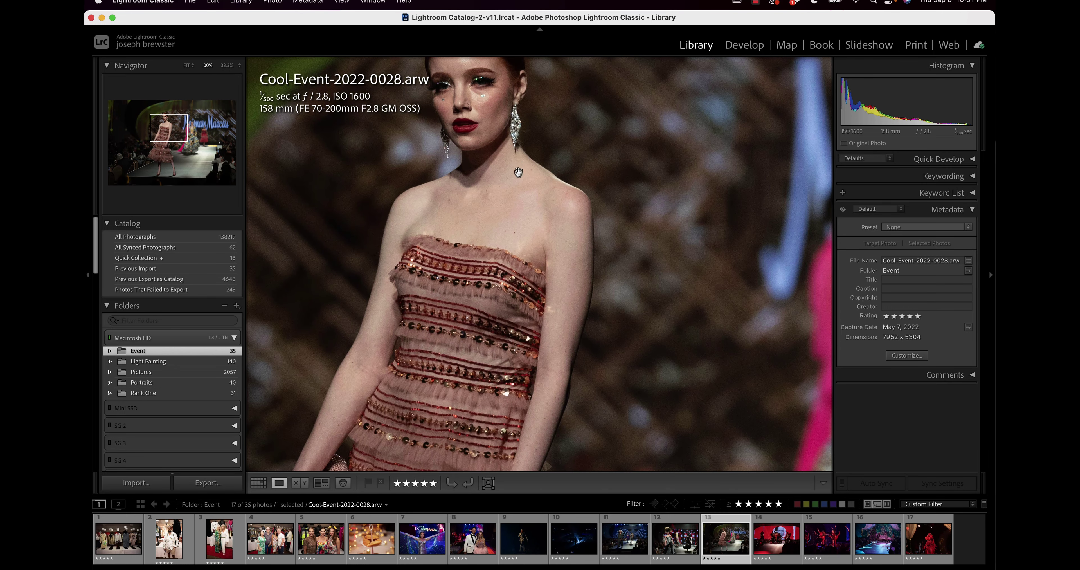
{"action": "left_click_drag", "start_coordinate": [518, 173], "coordinate": [527, 196]}
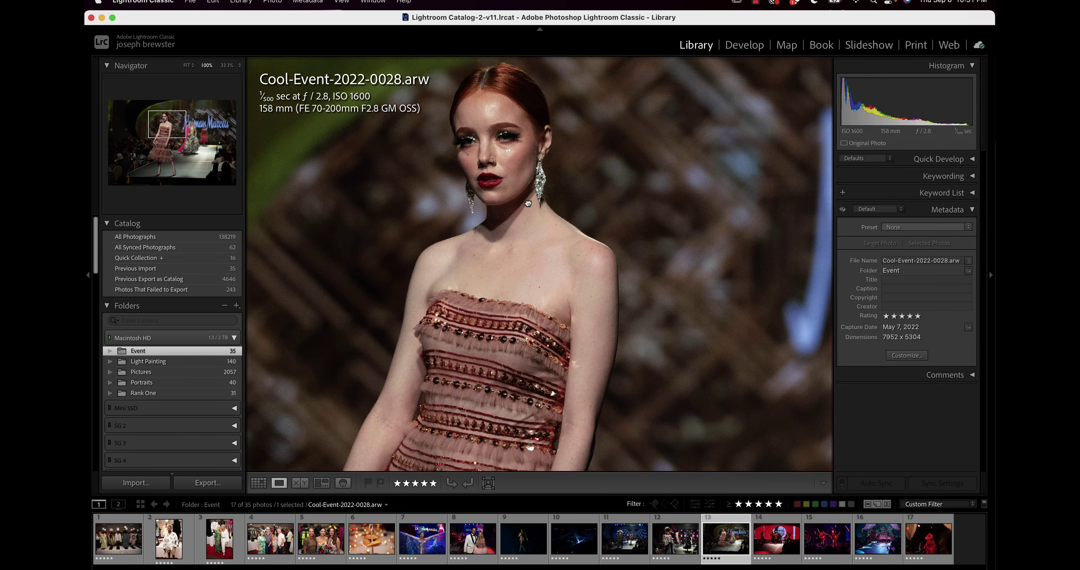
{"action": "left_click", "coordinate": [493, 192]}
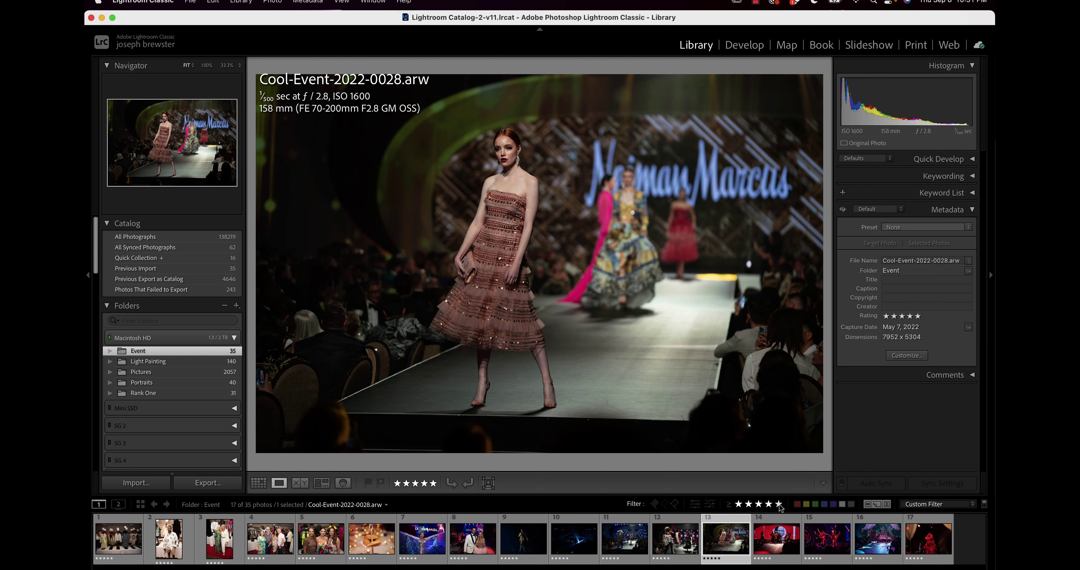
- Widen the filter to four stars and higher and rate Cool-Event-2022-0026.arw five stars
{"action": "left_click", "coordinate": [768, 504]}
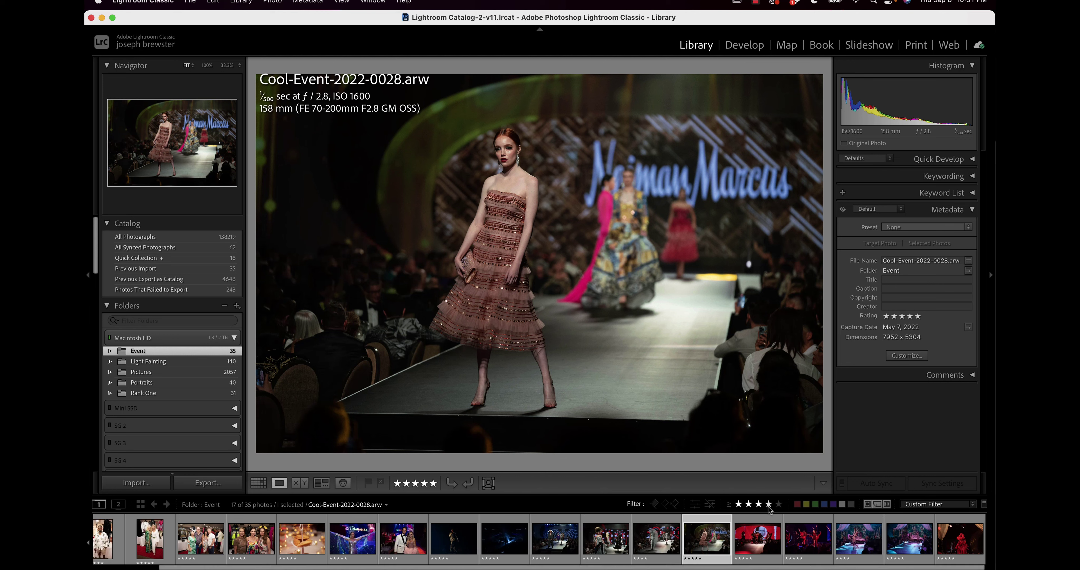
{"action": "left_click", "coordinate": [636, 539]}
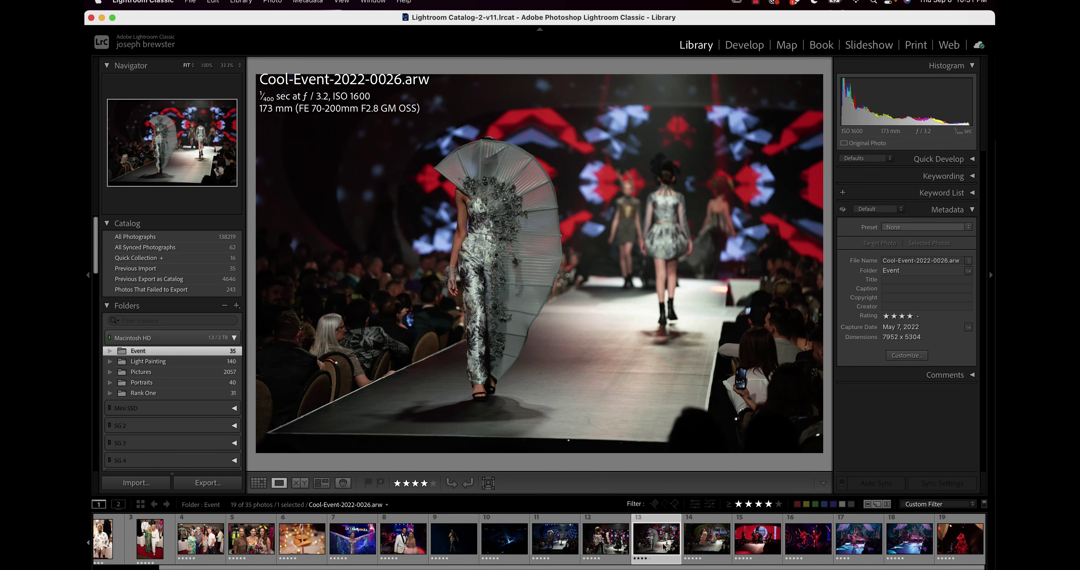
{"action": "key", "text": "5"}
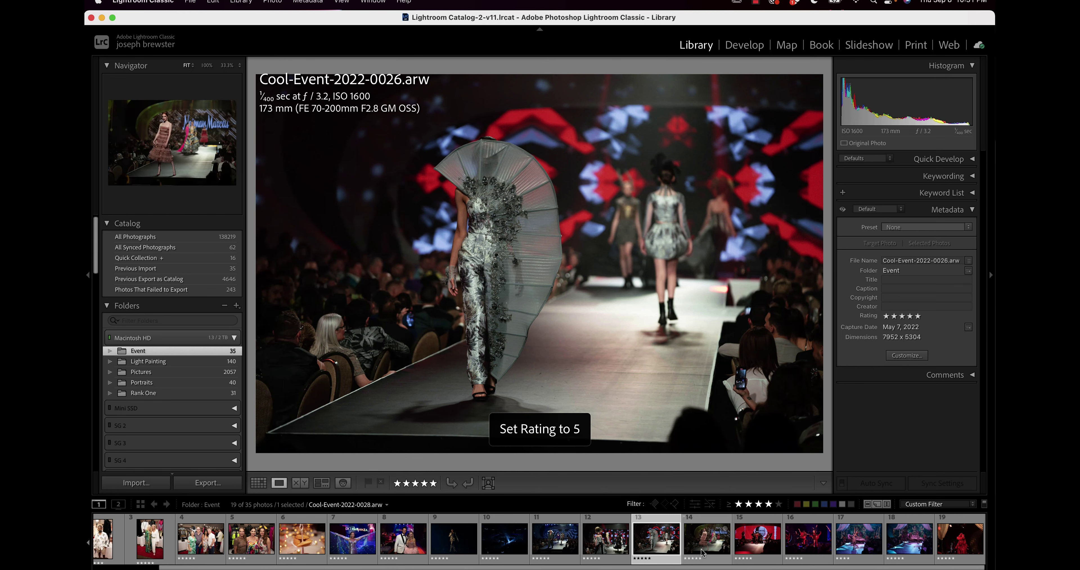
- Return Cool-Event-2022-0028.arw to five stars after trying four, and filter the Event folder to five stars and higher
{"action": "left_click", "coordinate": [703, 552]}
{"action": "key", "text": "4"}
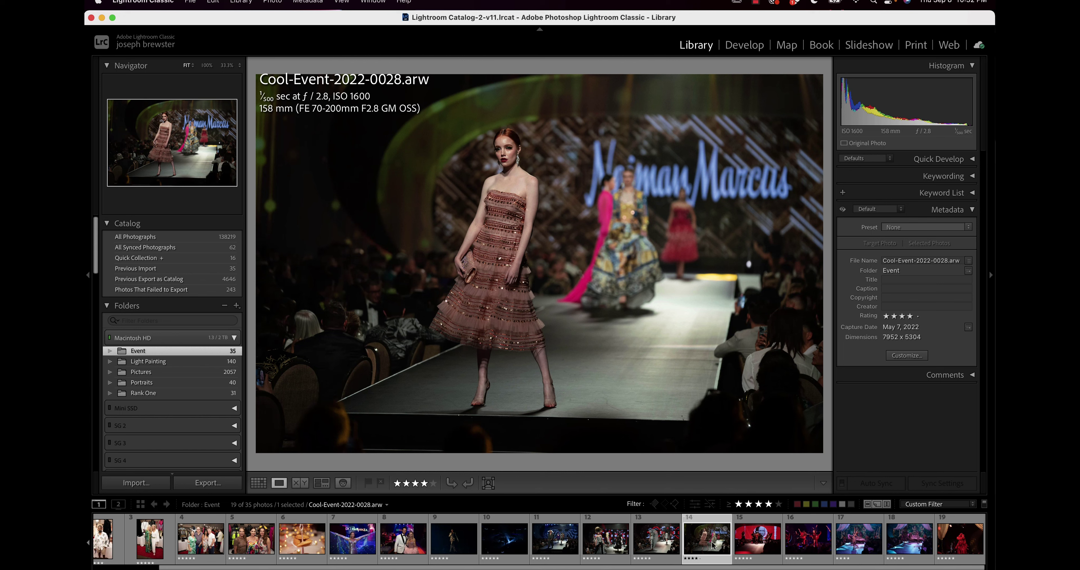
{"action": "key", "text": "5"}
{"action": "left_click", "coordinate": [779, 505]}
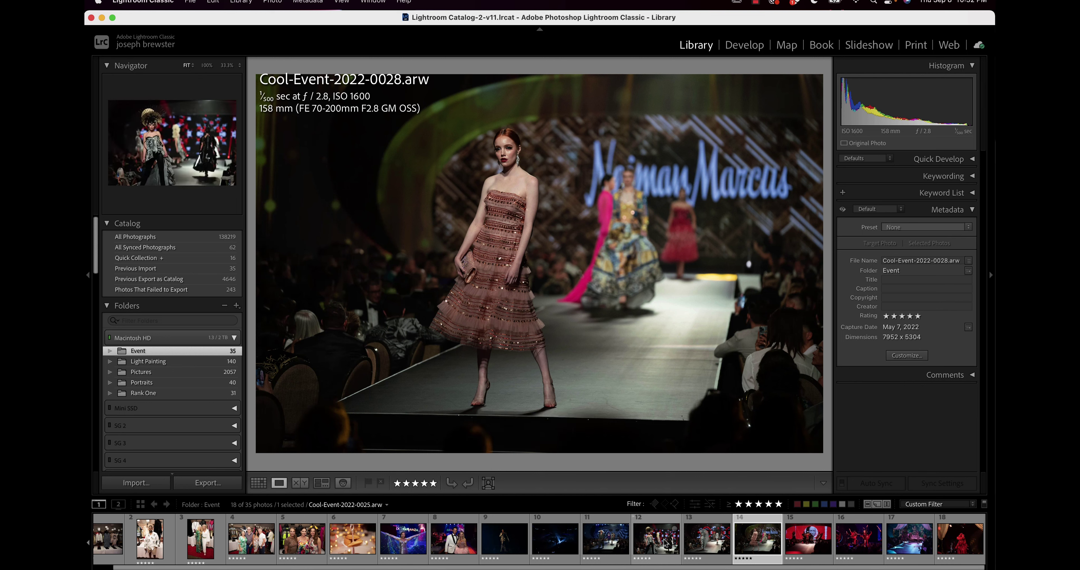
- Look through the filtered five-star event photos from the couple portrait Cool-Event-2022-0017.ARW to the runway shots
{"action": "scroll", "coordinate": [664, 543], "scroll_direction": "up", "scroll_amount": 2}
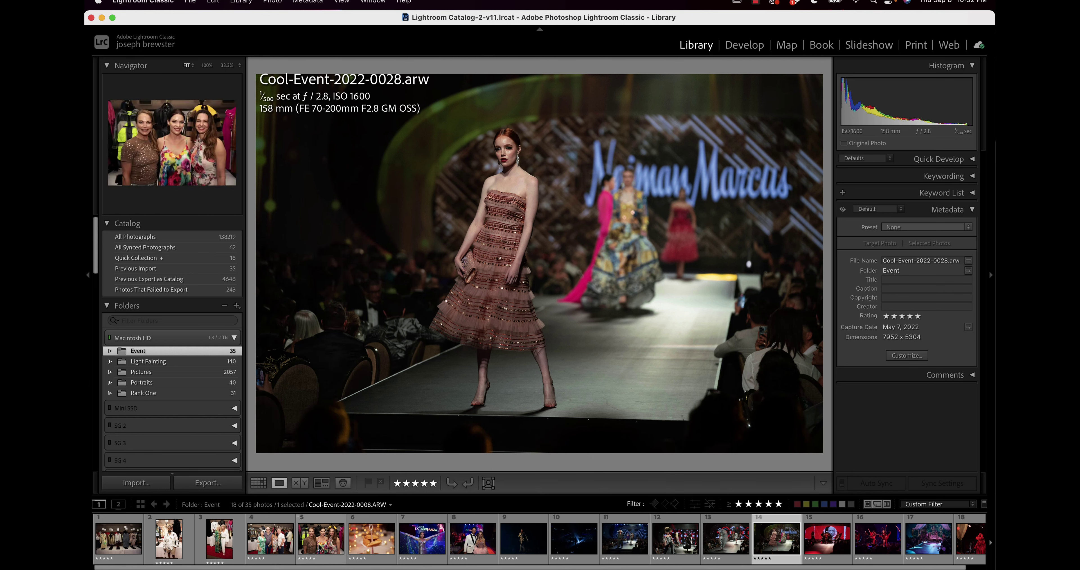
{"action": "scroll", "coordinate": [372, 540], "scroll_direction": "down", "scroll_amount": 2}
{"action": "left_click", "coordinate": [438, 547]}
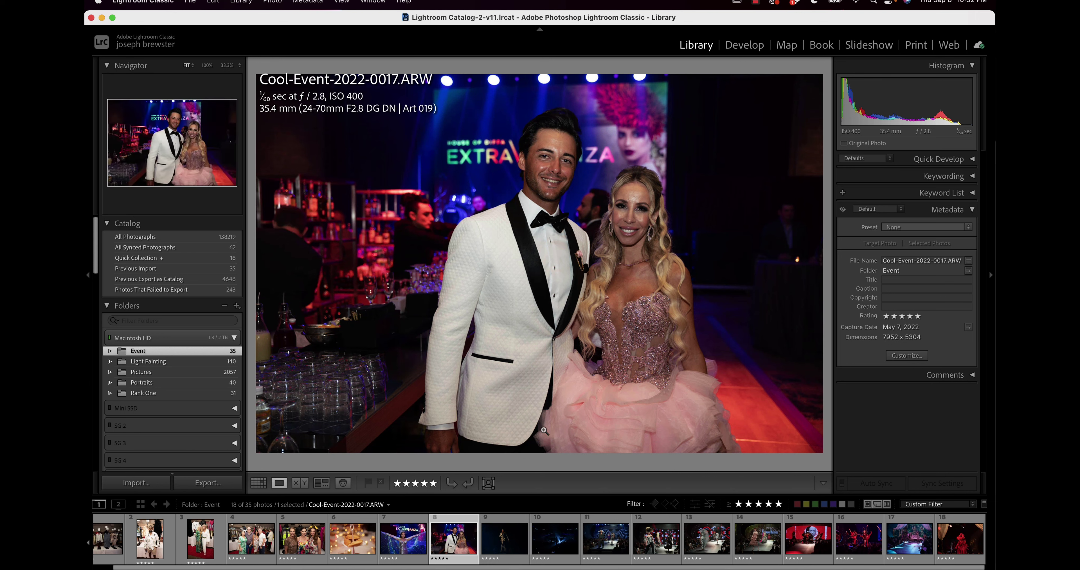
{"action": "left_click", "coordinate": [538, 534]}
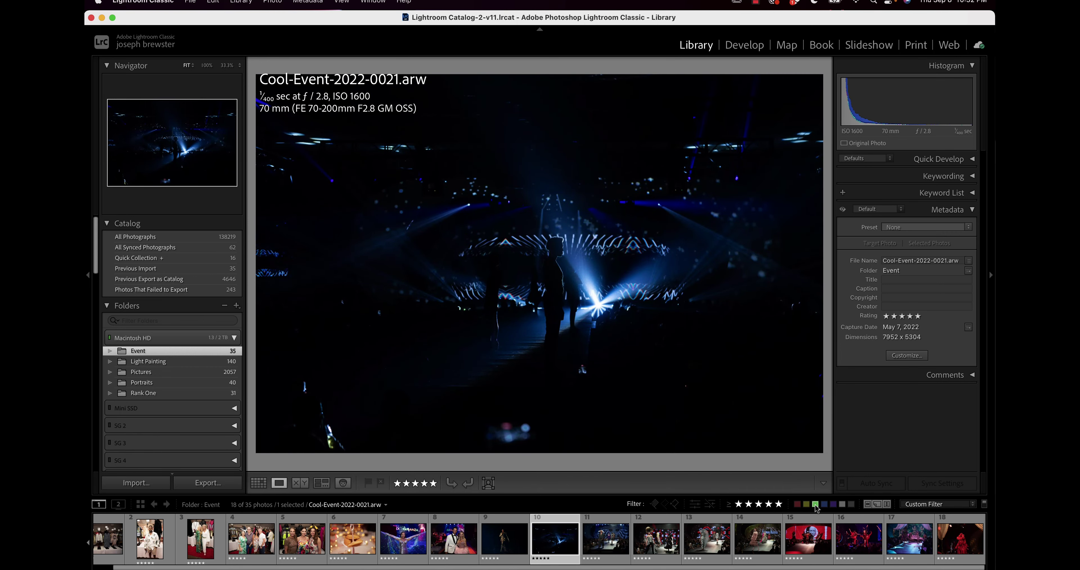
{"action": "left_click", "coordinate": [450, 547]}
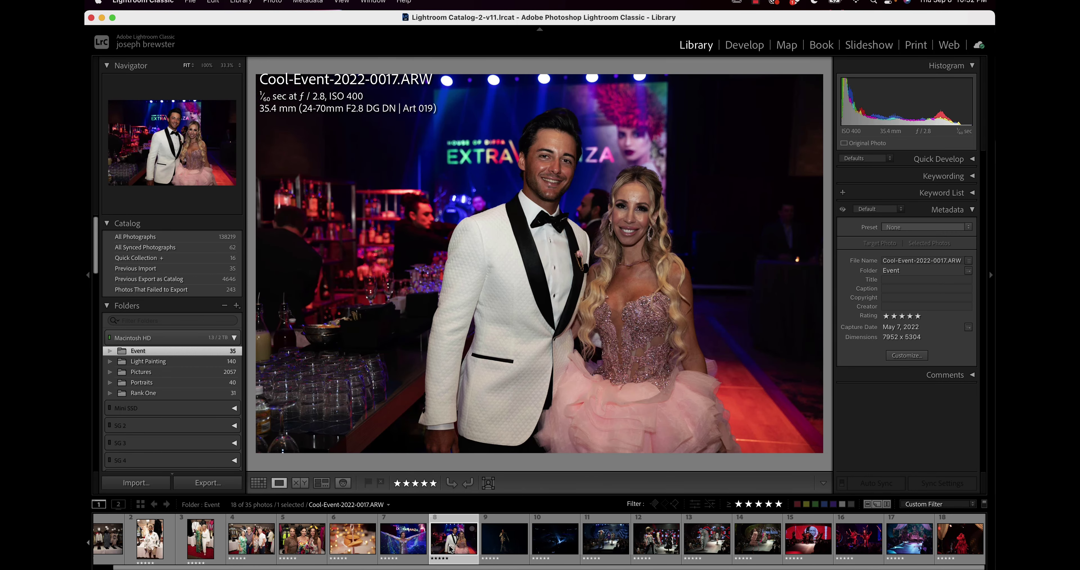
{"action": "key", "text": "Right"}
{"action": "key", "text": "Right"}
{"action": "key", "text": "Right"}
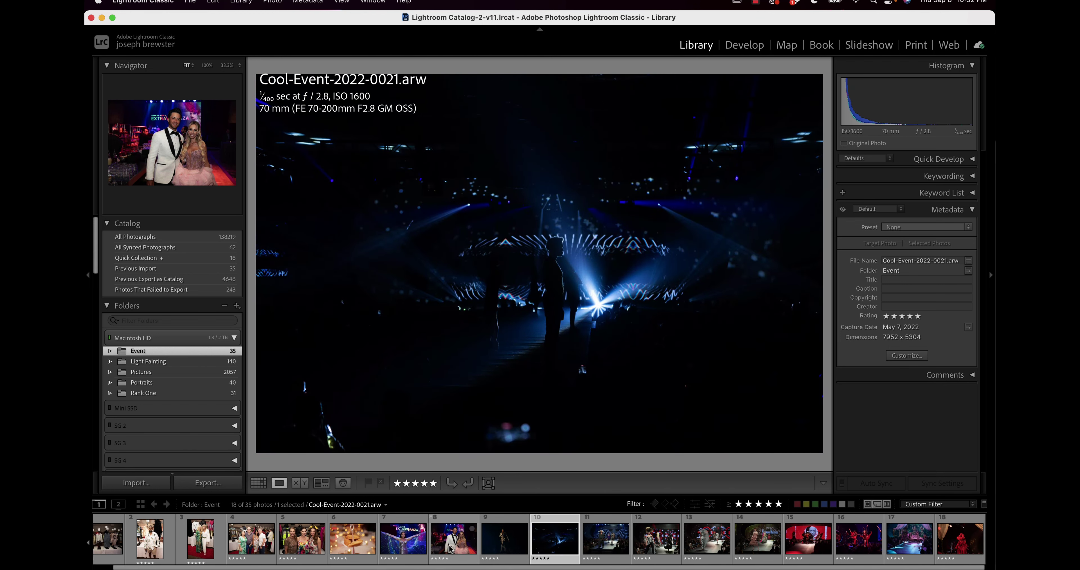
{"action": "key", "text": "Right"}
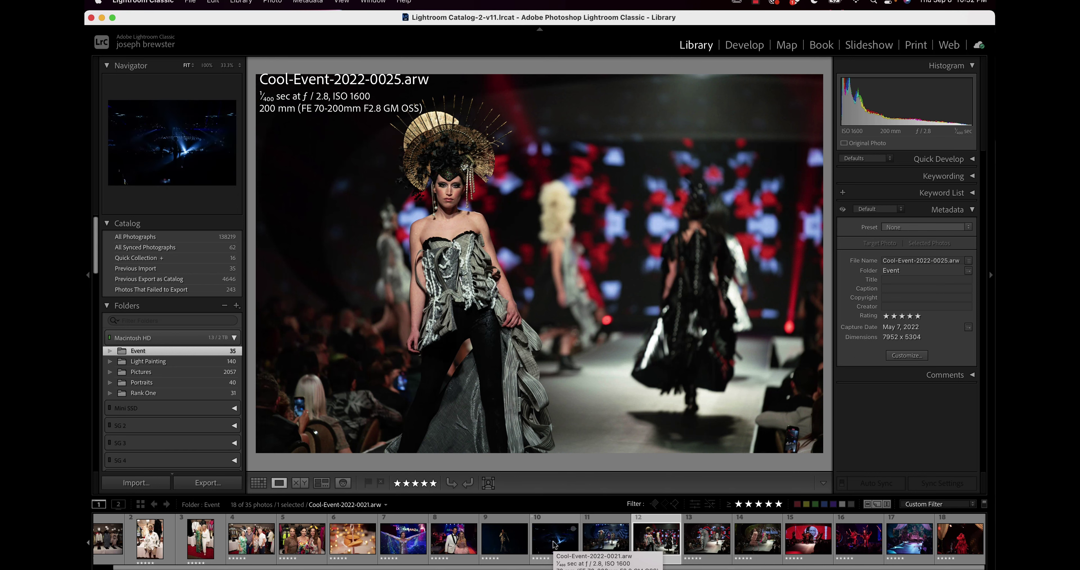
- Select the couple portrait Cool-Event-2022-0017.ARW together with the second to fifth filtered event photos
{"action": "left_click", "coordinate": [480, 545]}
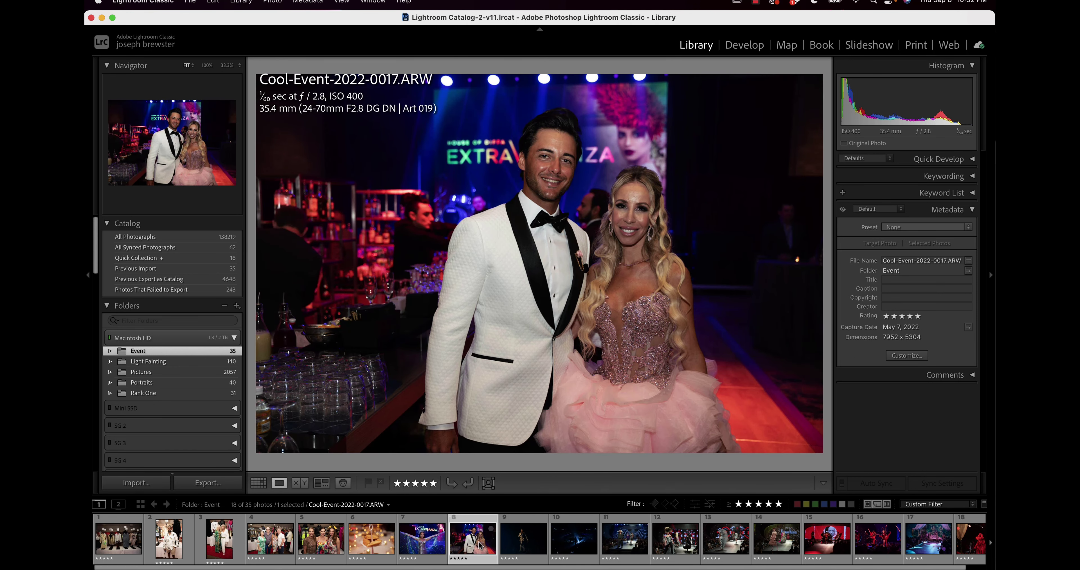
{"action": "left_click", "coordinate": [263, 545], "text": "super"}
{"action": "left_click", "coordinate": [221, 549], "text": "super"}
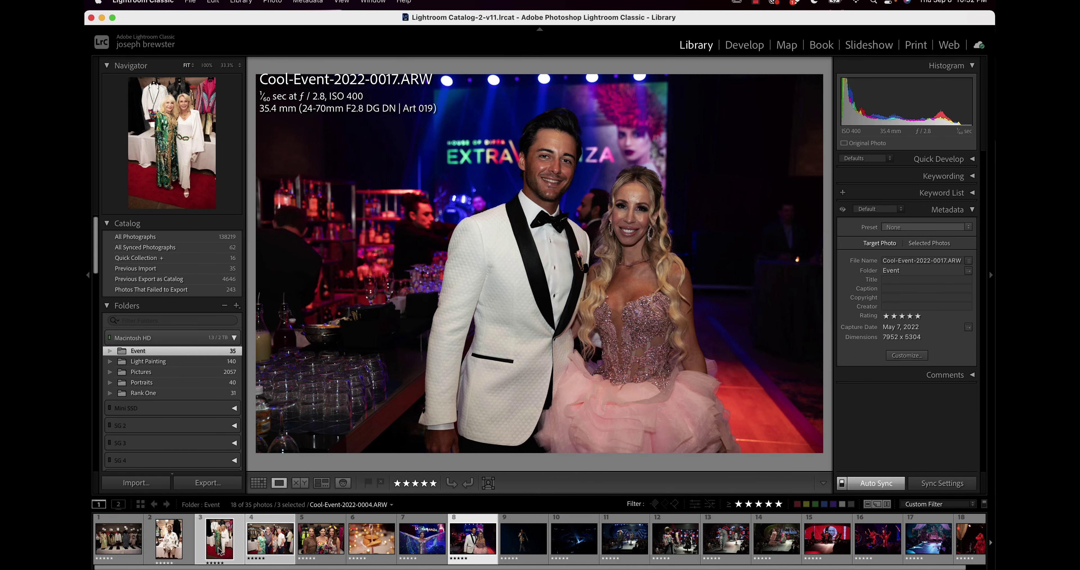
{"action": "left_click", "coordinate": [179, 548], "text": "super"}
{"action": "left_click", "coordinate": [313, 549], "text": "super"}
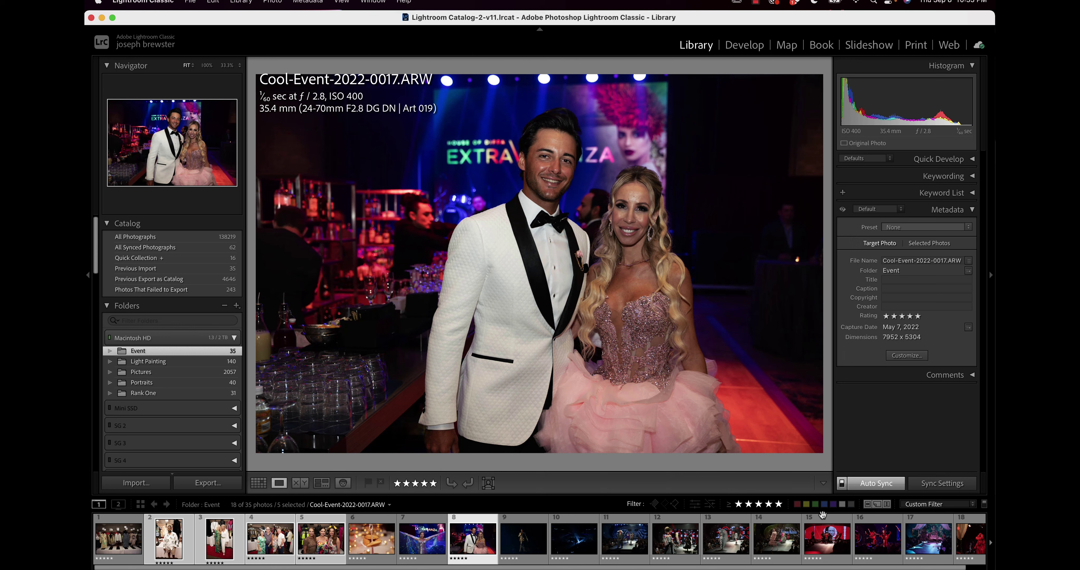
- Try the red, yellow, green and blue colour labels on the five selected people photos and finish with red
{"action": "key", "text": "6"}
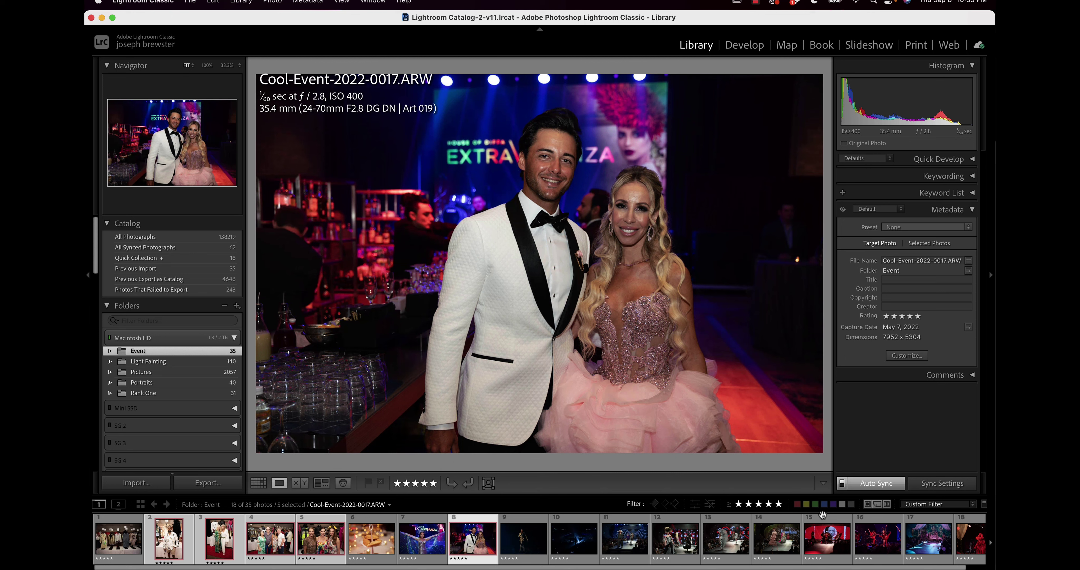
{"action": "key", "text": "7"}
{"action": "key", "text": "8"}
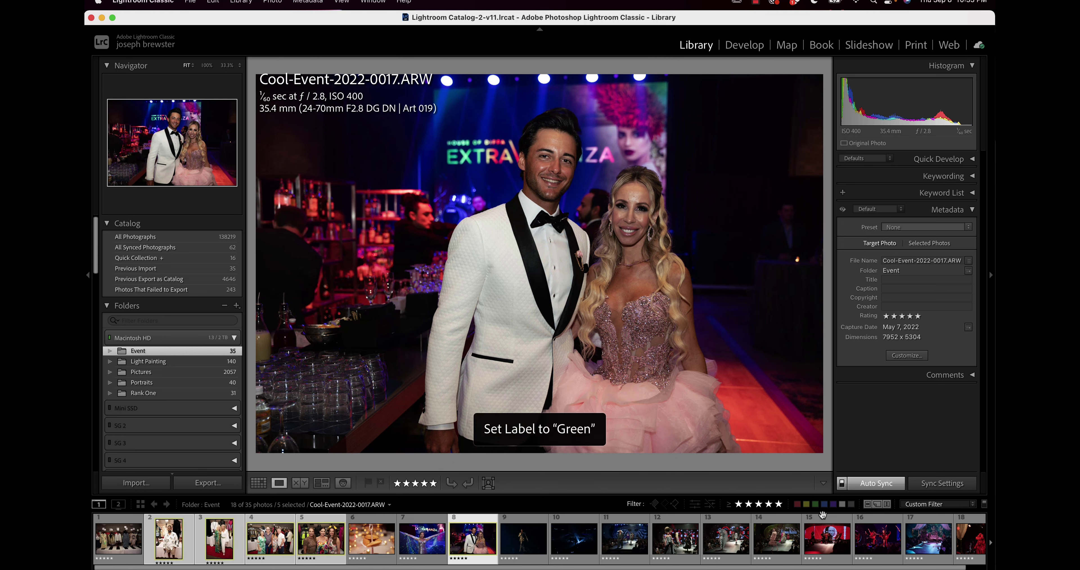
{"action": "key", "text": "9"}
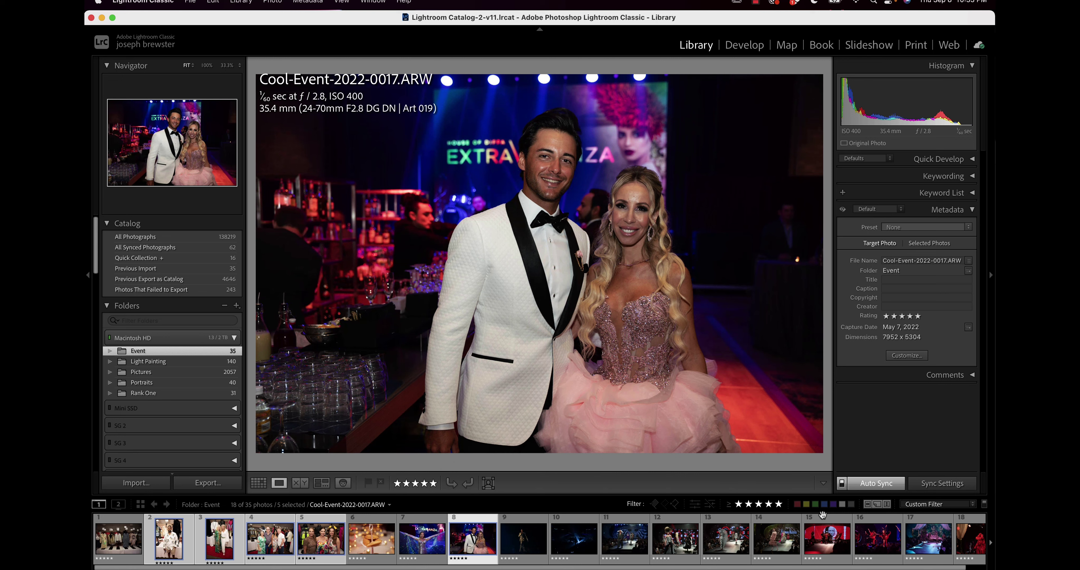
{"action": "key", "text": "6"}
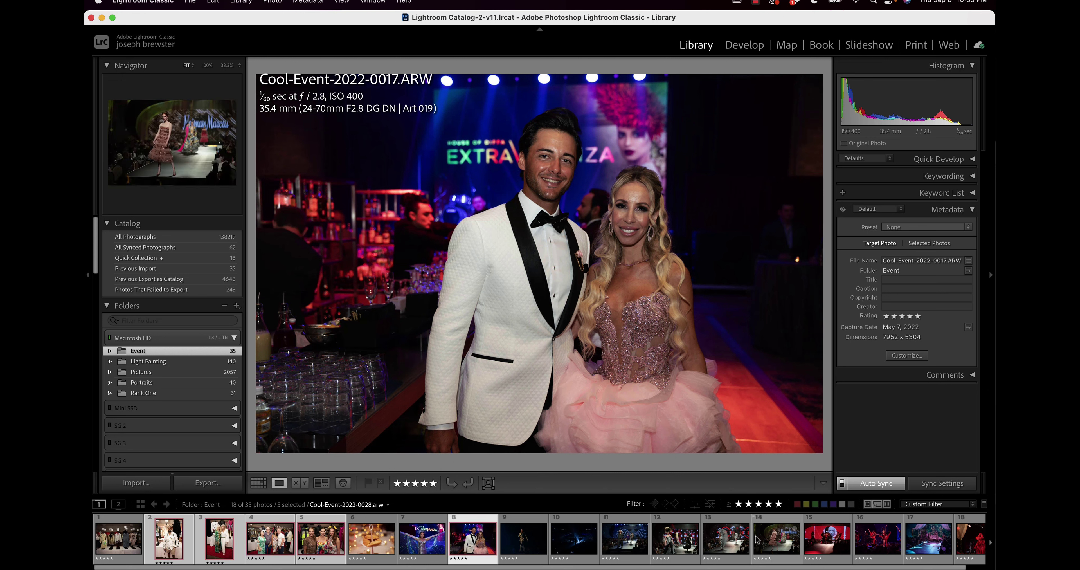
- Filter the five-star event photos to the red label, look through them, and clear the label filter
{"action": "left_click", "coordinate": [614, 544]}
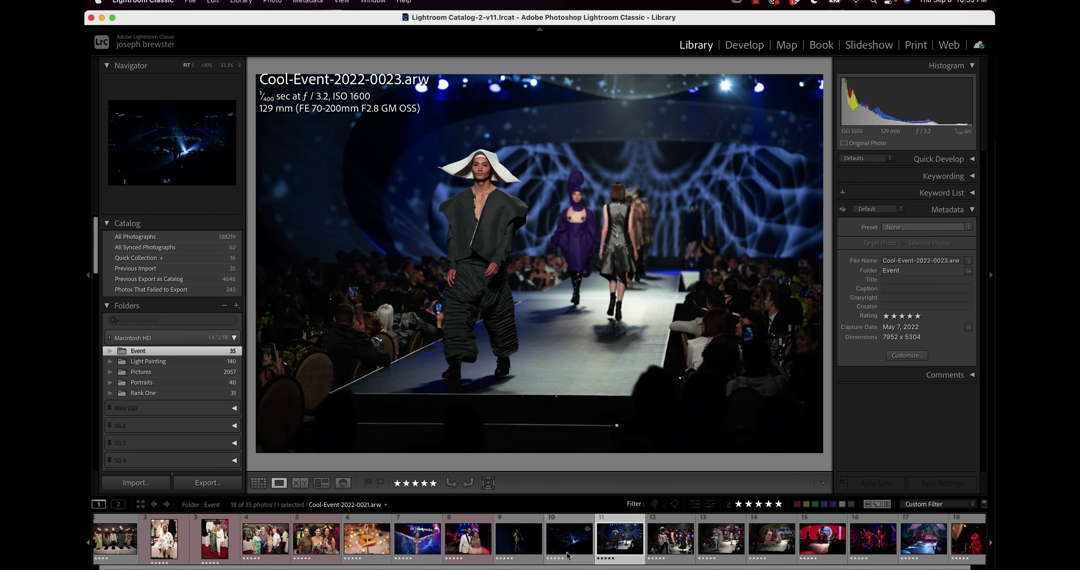
{"action": "left_click", "coordinate": [797, 504]}
{"action": "left_click", "coordinate": [308, 542]}
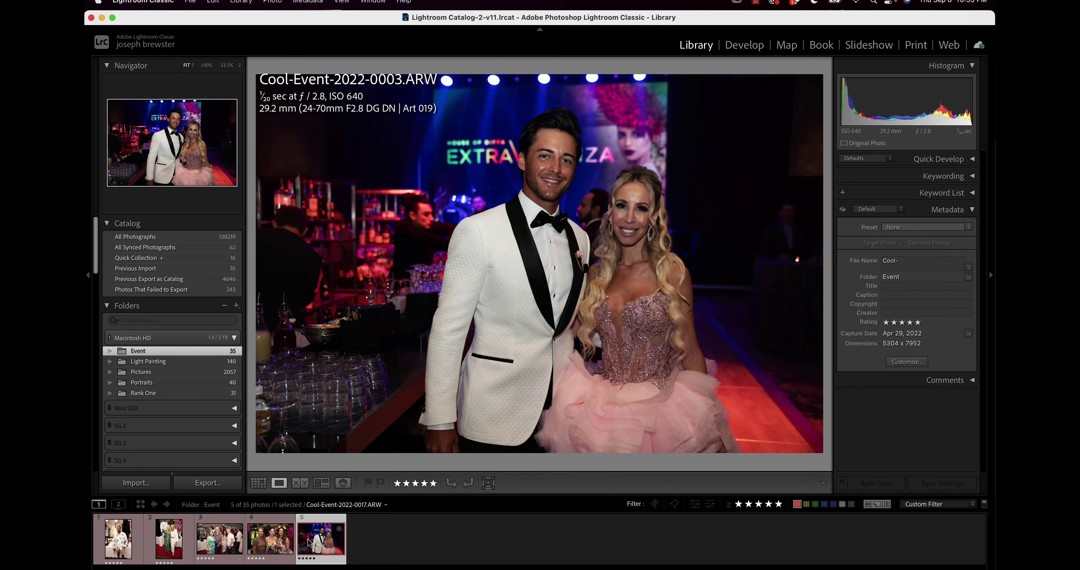
{"action": "left_click", "coordinate": [270, 540]}
{"action": "left_click", "coordinate": [220, 540]}
{"action": "left_click", "coordinate": [161, 544]}
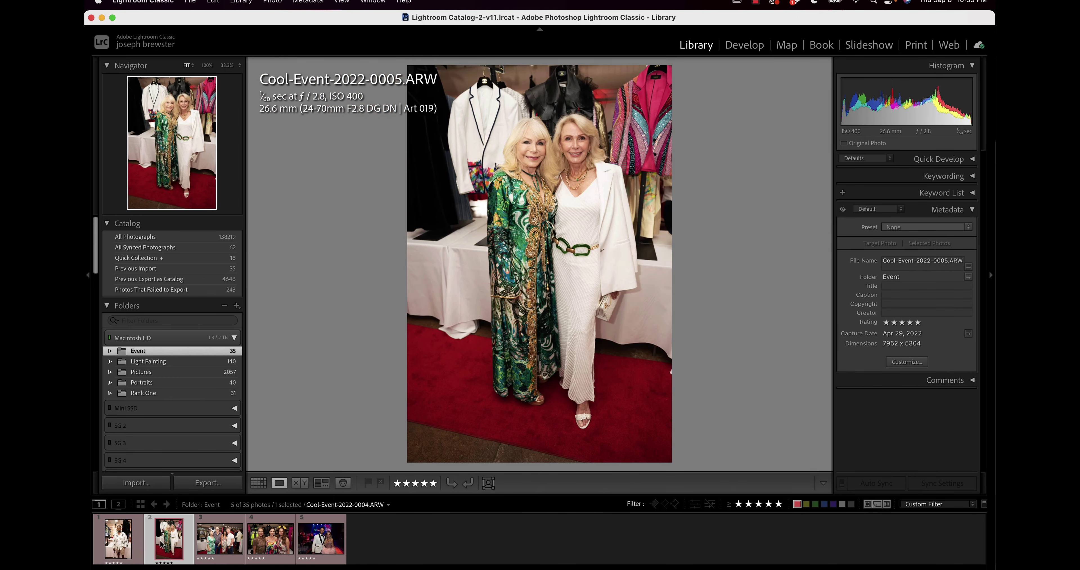
{"action": "left_click", "coordinate": [118, 541]}
{"action": "left_click", "coordinate": [796, 504]}
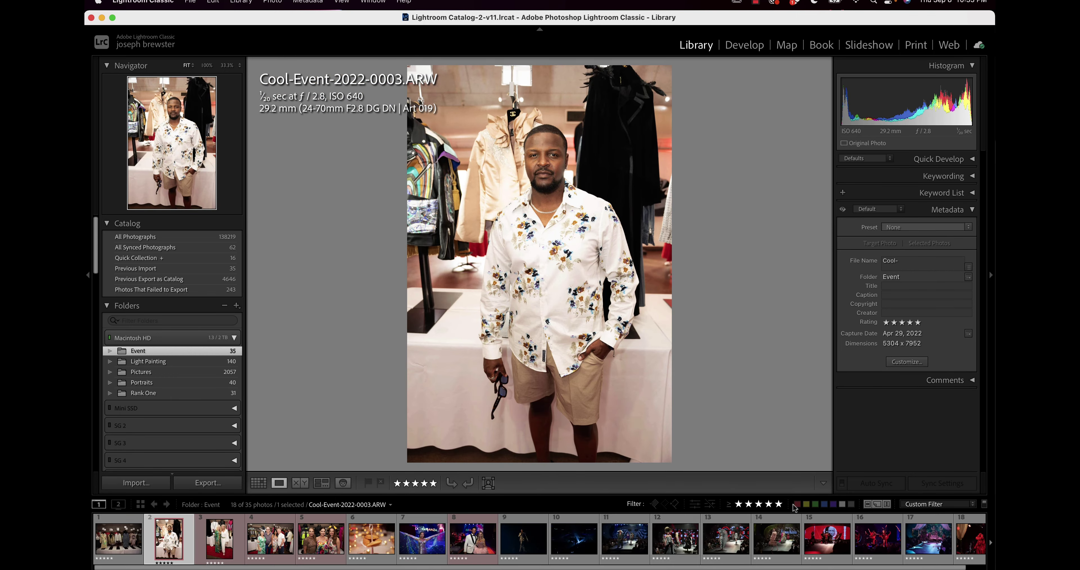
- Select the stage and runway photos from Cool-Event-2022-0020.arw through Cool-Event-2022-0034.arw and label them yellow
{"action": "left_click", "coordinate": [660, 548]}
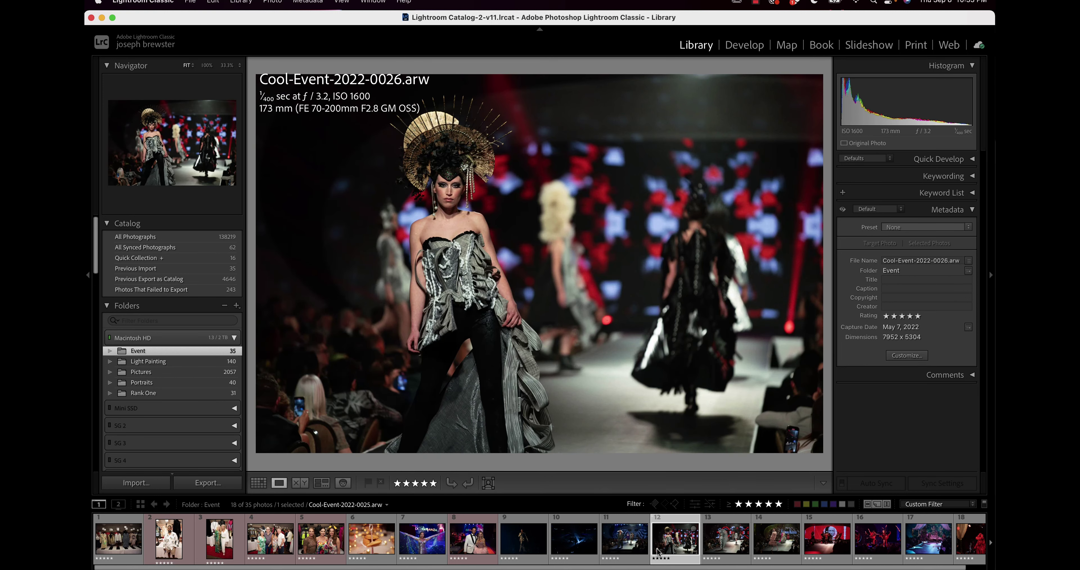
{"action": "left_click", "coordinate": [524, 546]}
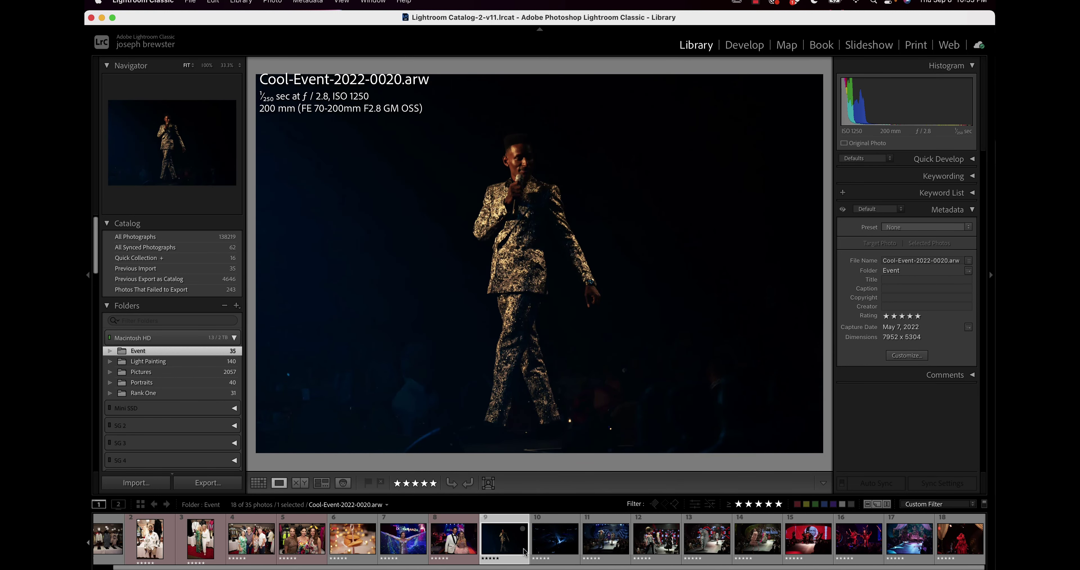
{"action": "left_click", "coordinate": [951, 543], "text": "shift"}
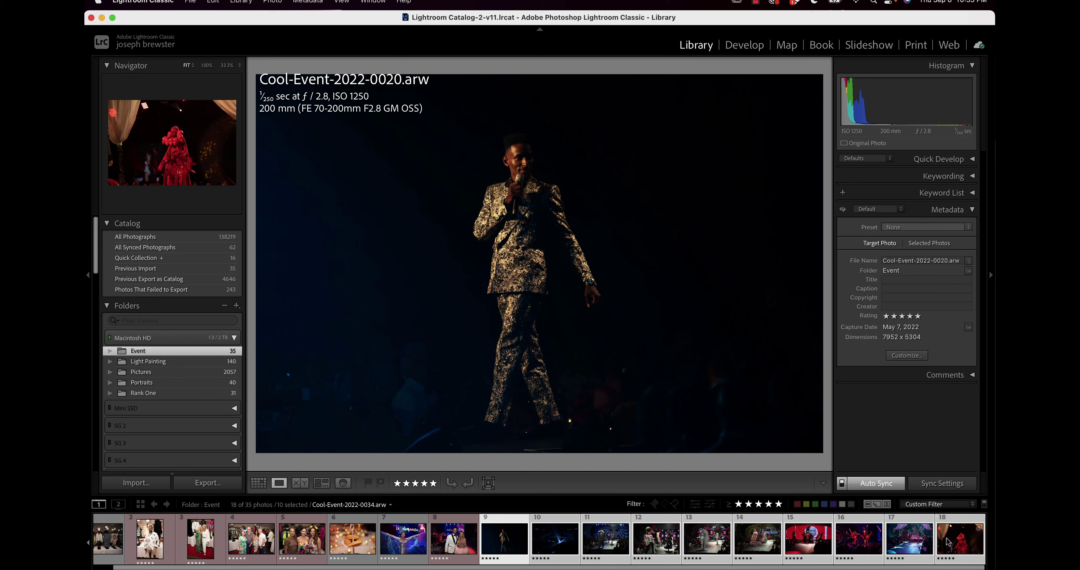
{"action": "key", "text": "7"}
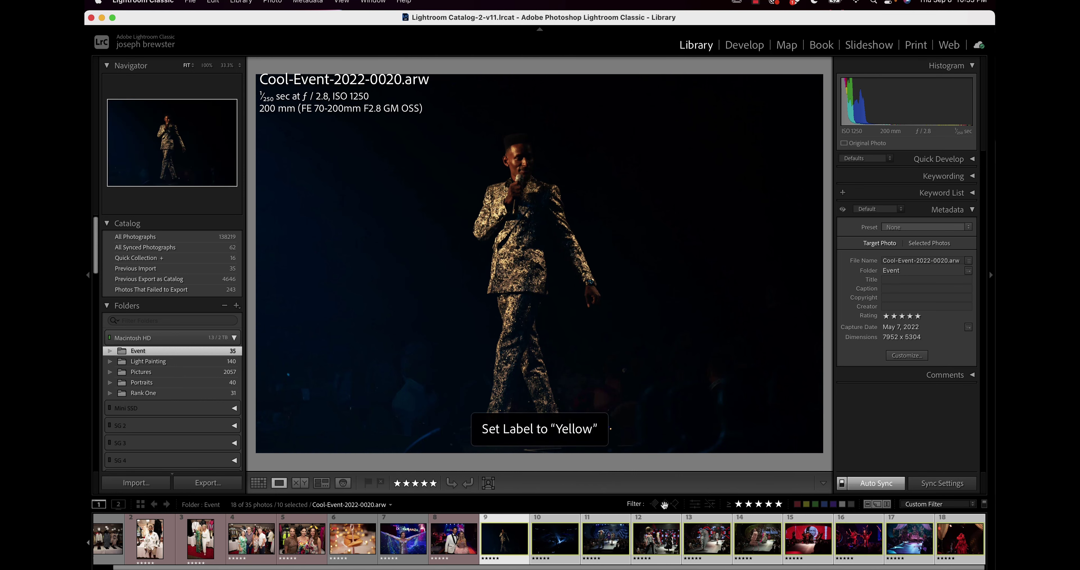
- View the unlabelled event photos Cool-Event-2022-0016.ARW, Cool-Event-2022-0013.ARW and Cool-Event-2022-0001.ARW
{"action": "left_click", "coordinate": [403, 538]}
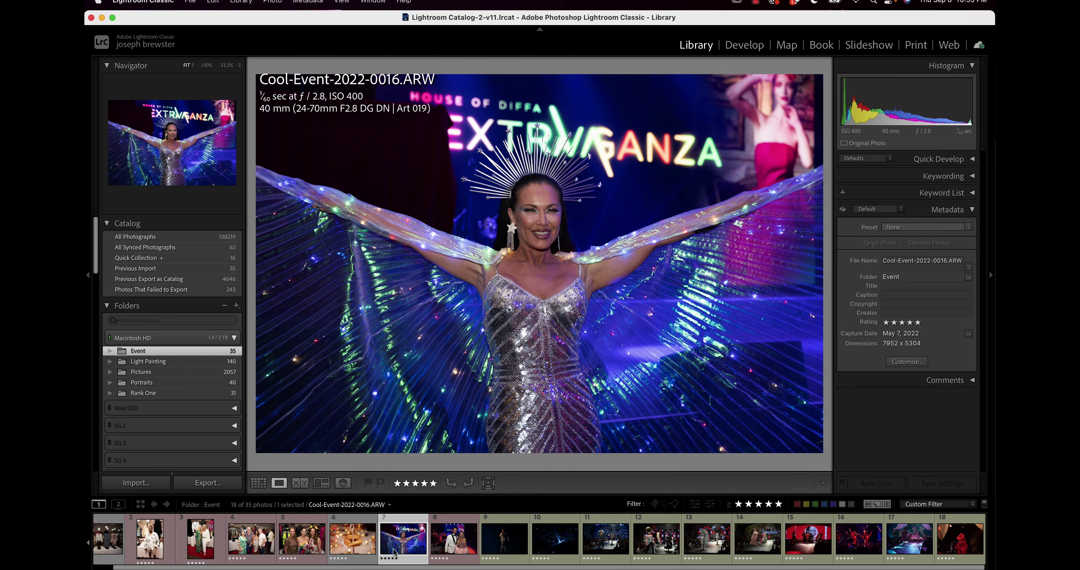
{"action": "key", "text": "Left"}
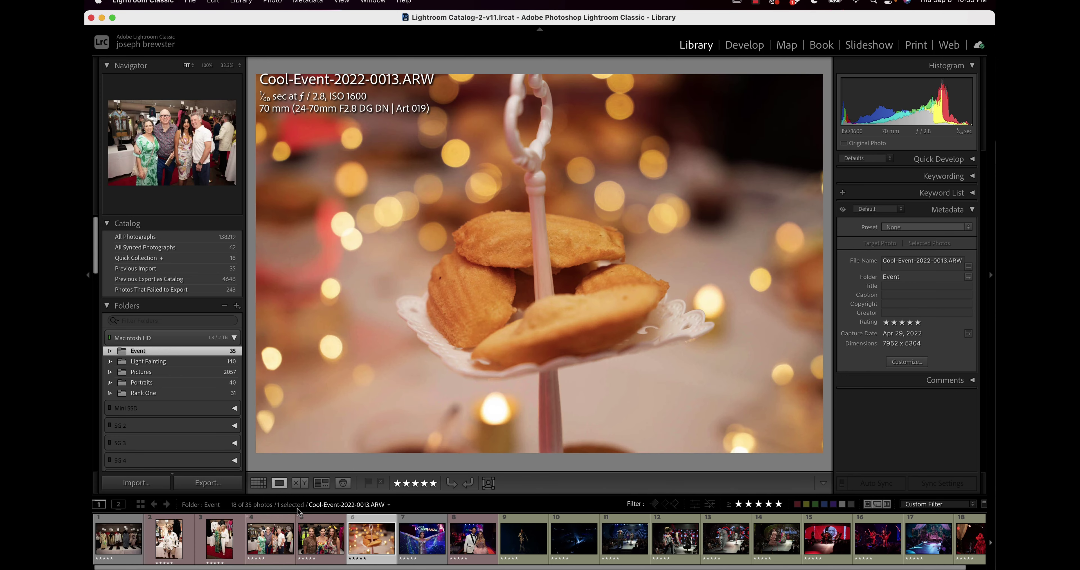
{"action": "left_click", "coordinate": [115, 544]}
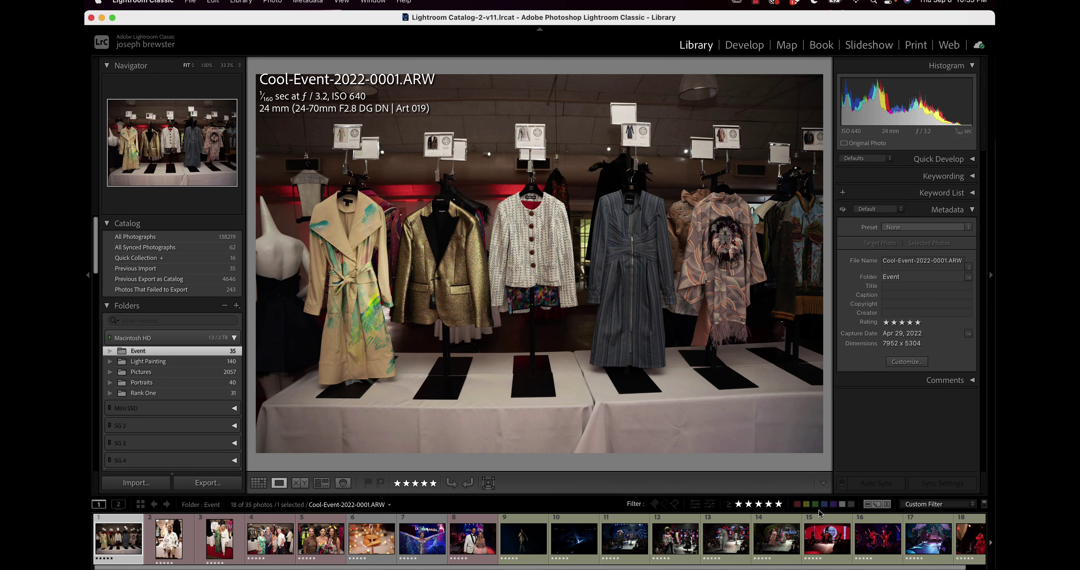
- Check the yellow and red groups of five-star event photos with label filters, and return to the couple portrait Cool-Event-2022-0017.ARW
{"action": "left_click", "coordinate": [806, 505]}
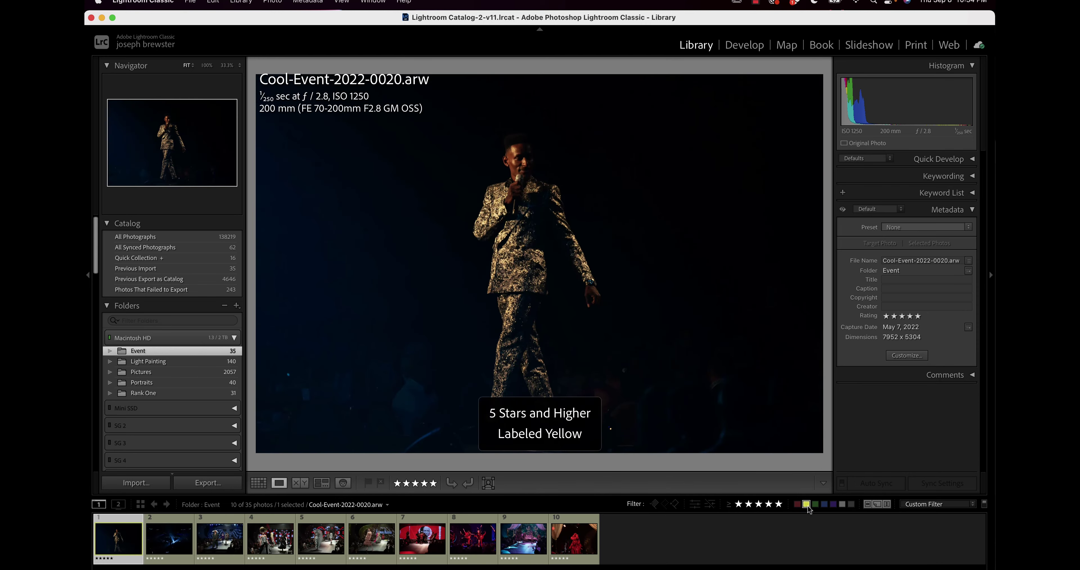
{"action": "left_click", "coordinate": [806, 505]}
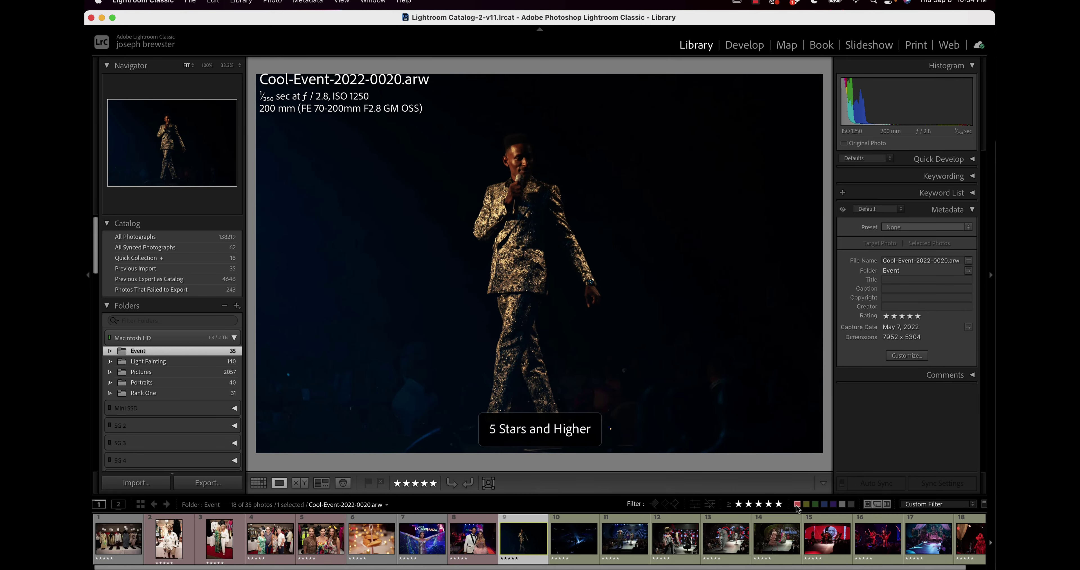
{"action": "left_click", "coordinate": [797, 504]}
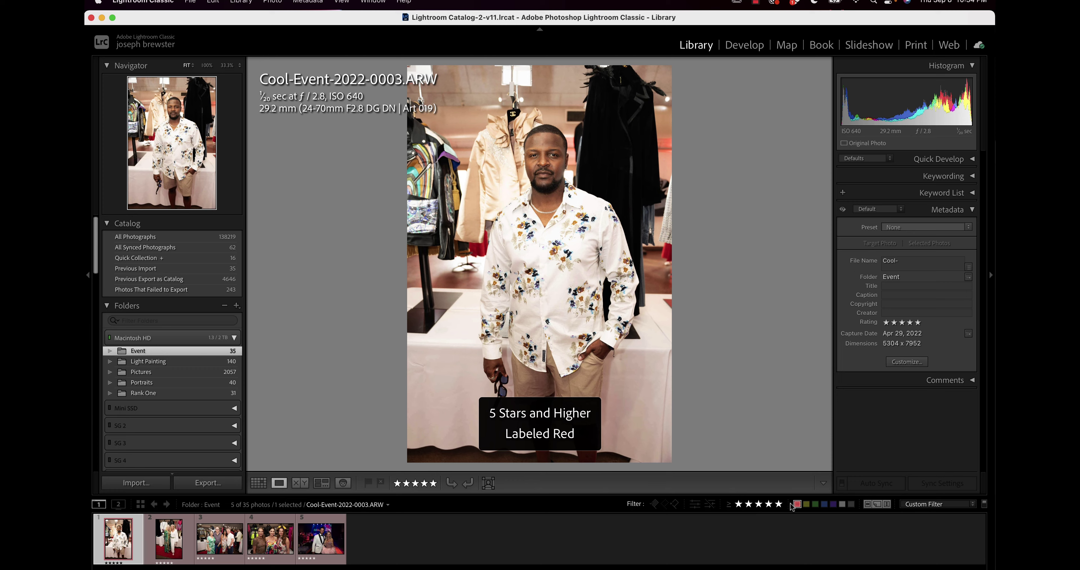
{"action": "left_click", "coordinate": [796, 503]}
{"action": "left_click", "coordinate": [465, 540]}
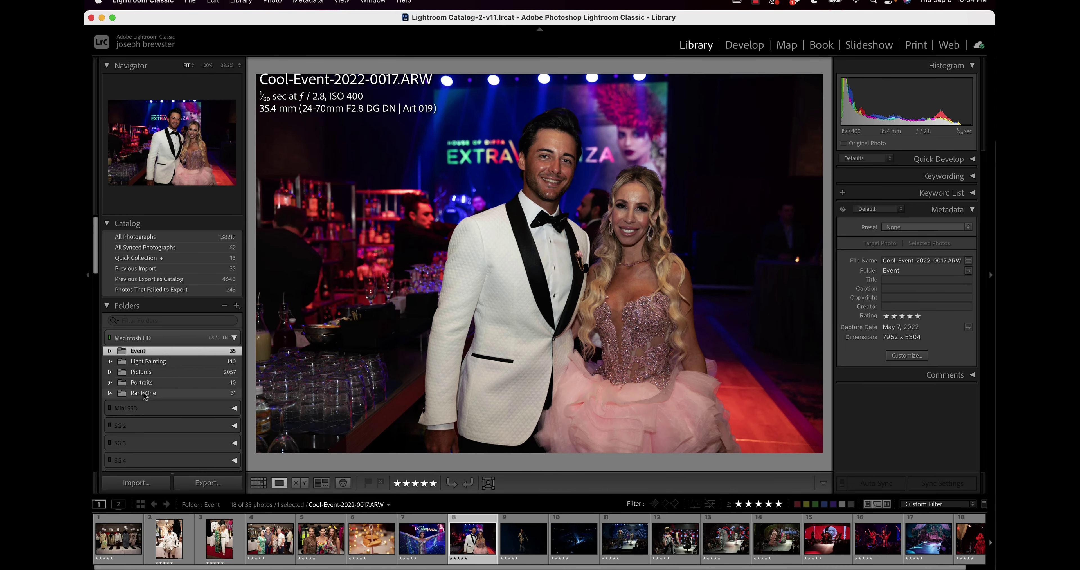
- Open the Portraits folder and look through its photos from Portrait-Session-0001.NEF to Portrait-Session-0009.NEF
{"action": "left_click", "coordinate": [153, 383]}
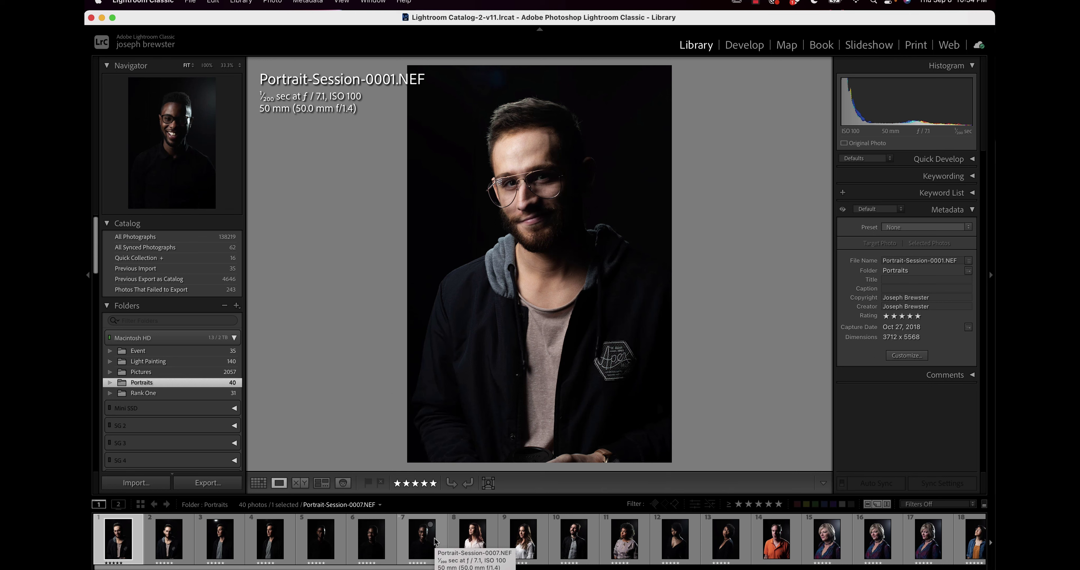
{"action": "key", "text": "Right"}
{"action": "key", "text": "Right"}
{"action": "key", "text": "Right"}
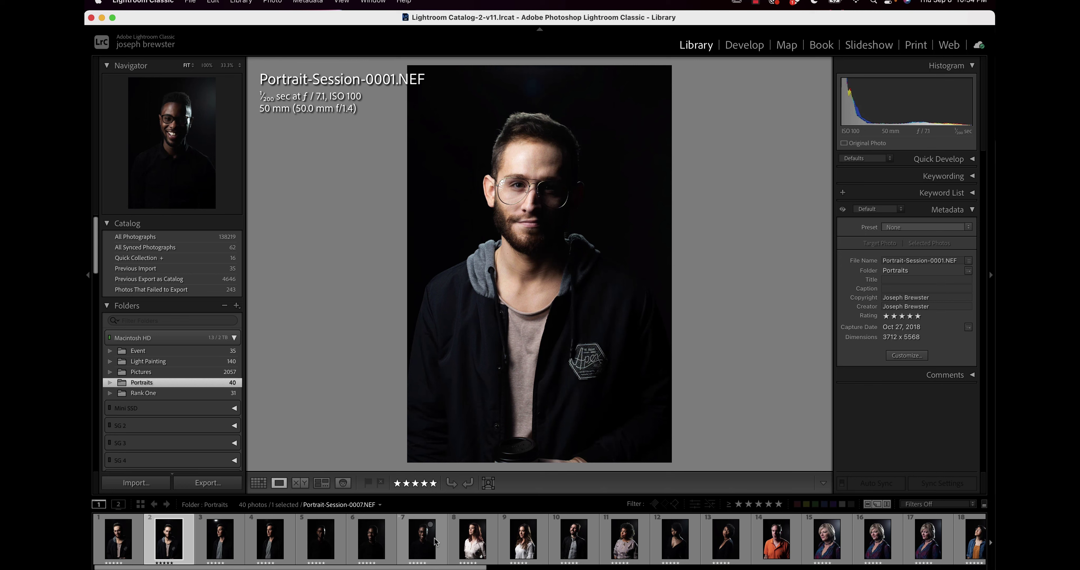
{"action": "key", "text": "Right"}
{"action": "key", "text": "Right"}
{"action": "key", "text": "Right"}
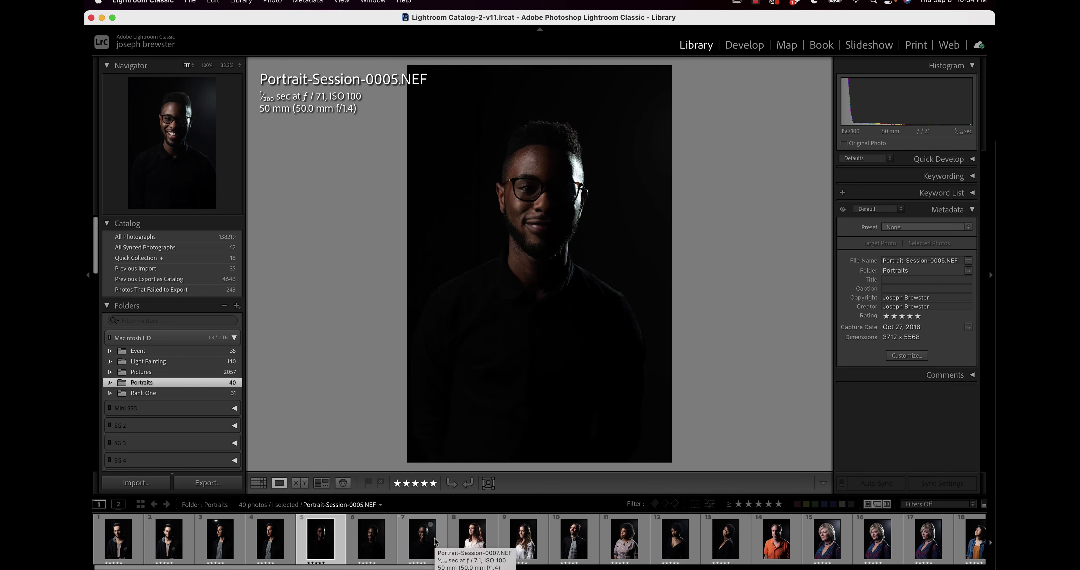
{"action": "key", "text": "Right"}
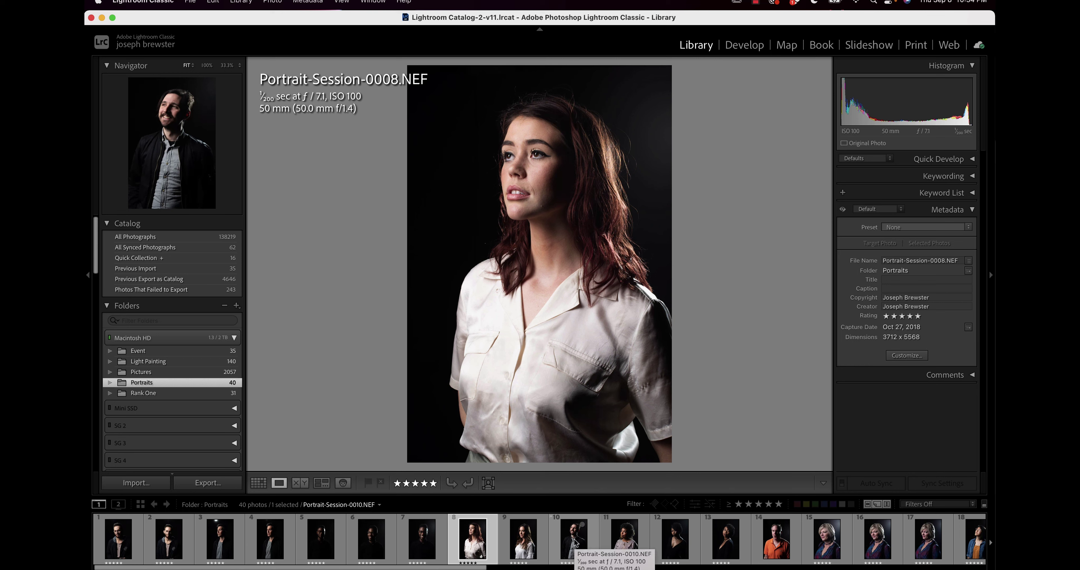
{"action": "left_click", "coordinate": [524, 550]}
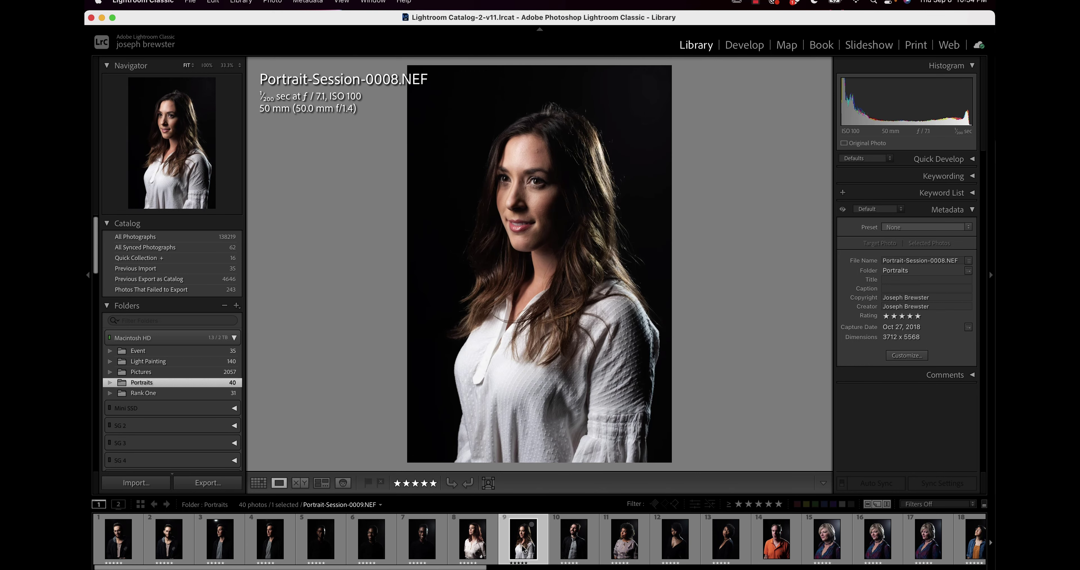
- Label Portrait-Session-0011.NEF and Portrait-Session-0013.NEF green
{"action": "key", "text": "Right"}
{"action": "key", "text": "Right"}
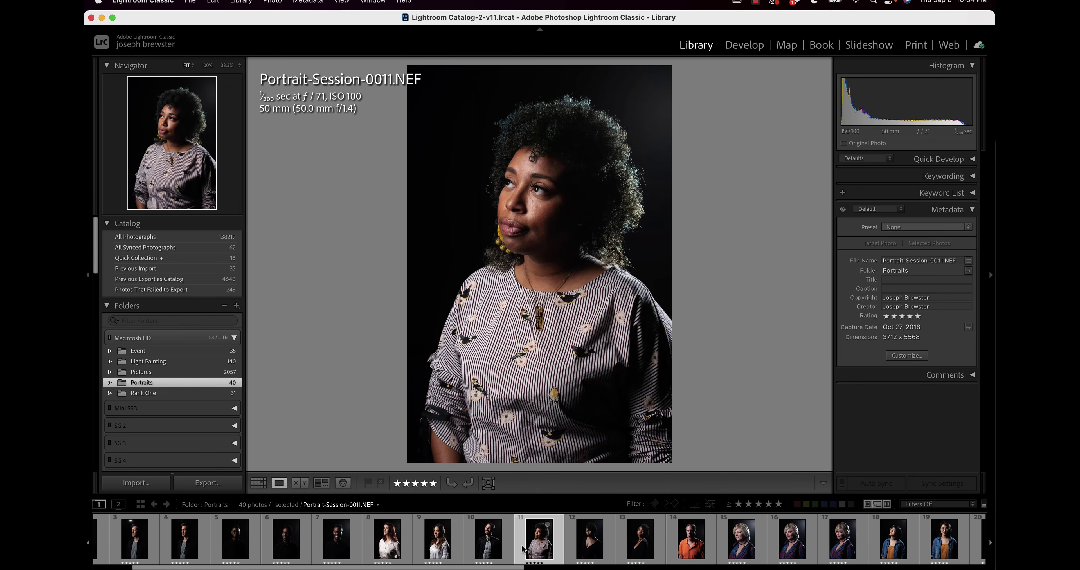
{"action": "key", "text": "8"}
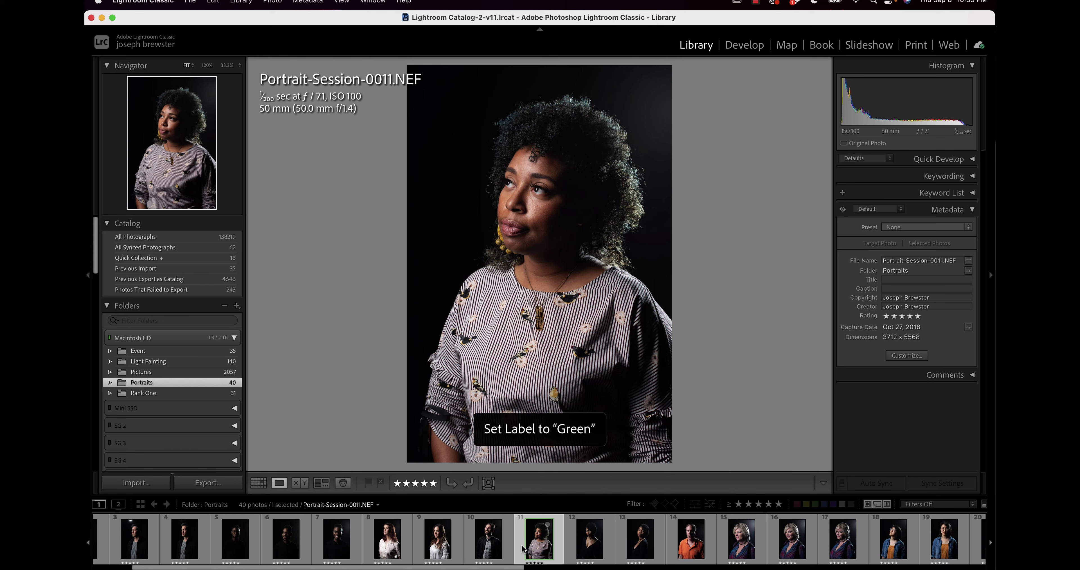
{"action": "key", "text": "Right"}
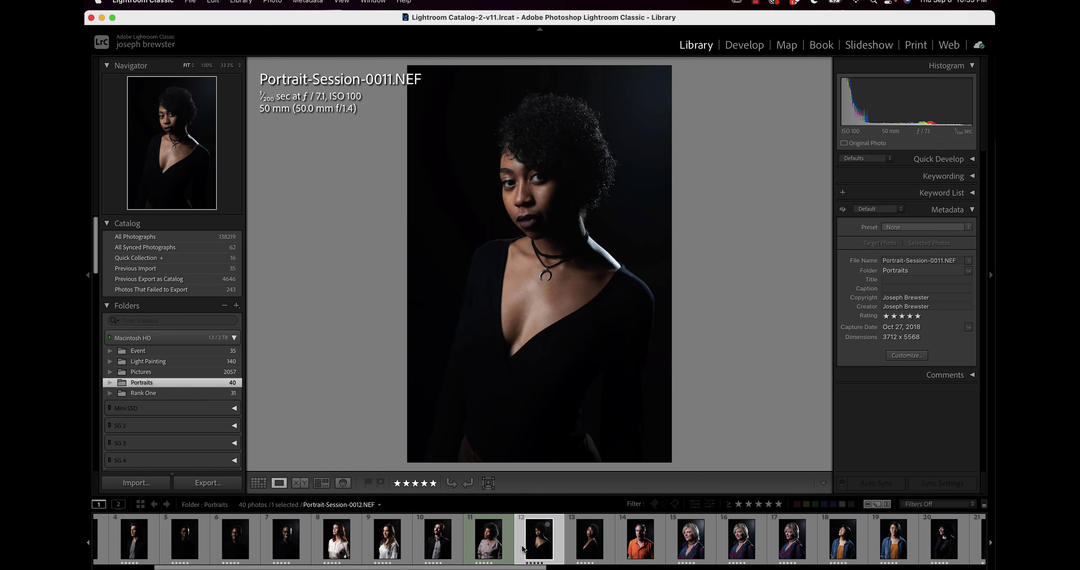
{"action": "key", "text": "8"}
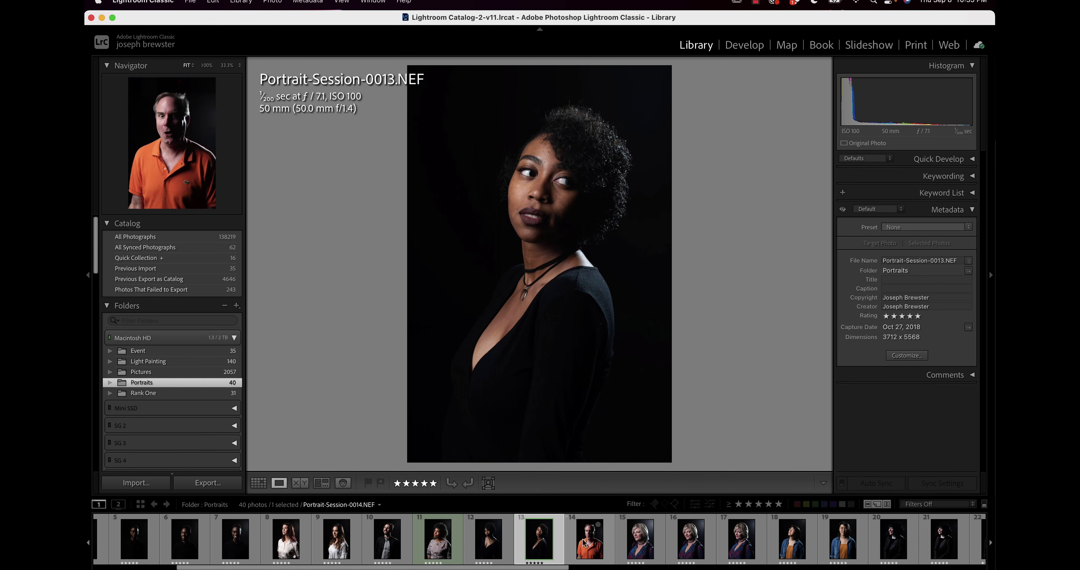
- Check the green-labelled five-star portraits with a filter, clear the label filter, and view the portraits from Portrait-Session-0012.NEF to Portrait-Session-0017.NEF
{"action": "left_click", "coordinate": [814, 504]}
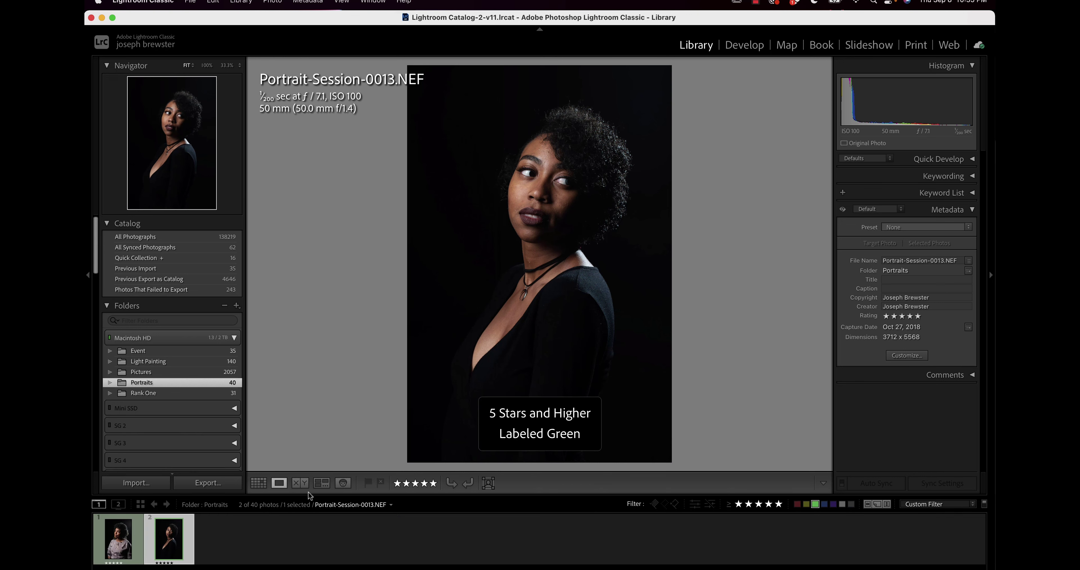
{"action": "left_click", "coordinate": [814, 505]}
{"action": "left_click", "coordinate": [490, 538]}
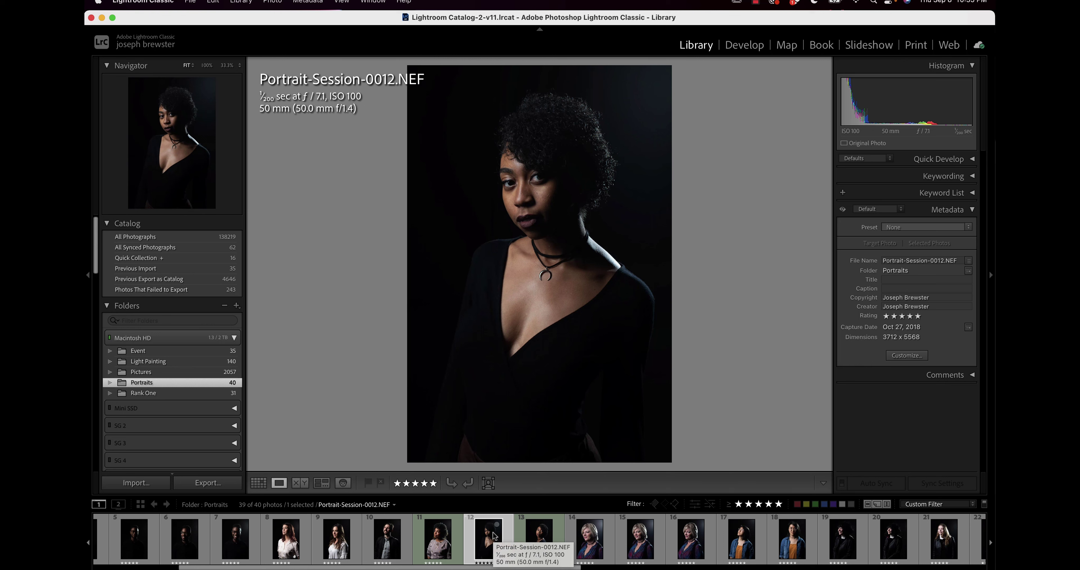
{"action": "left_click", "coordinate": [539, 540]}
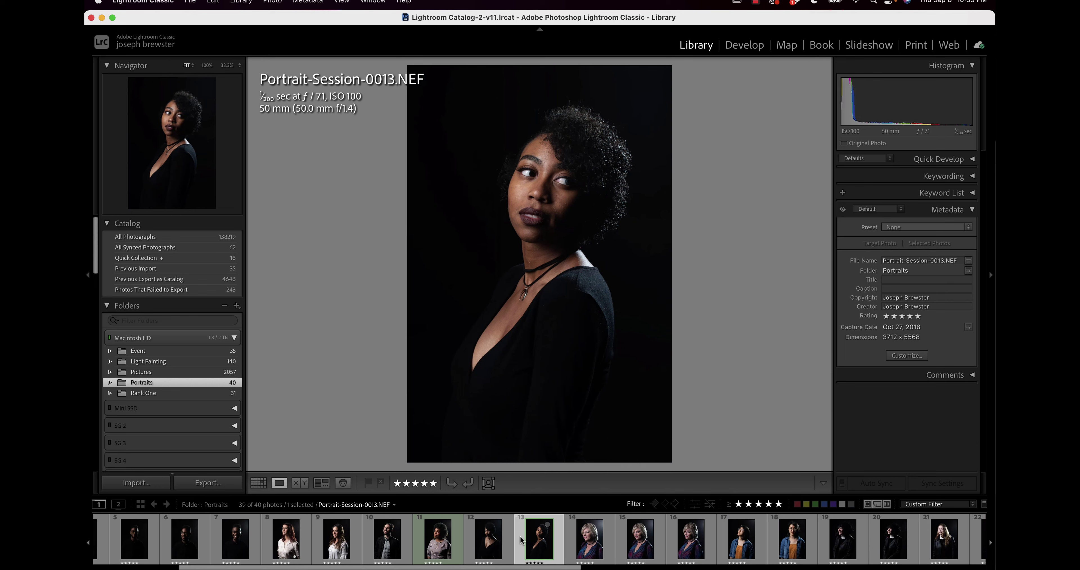
{"action": "left_click", "coordinate": [590, 554]}
{"action": "left_click", "coordinate": [683, 548]}
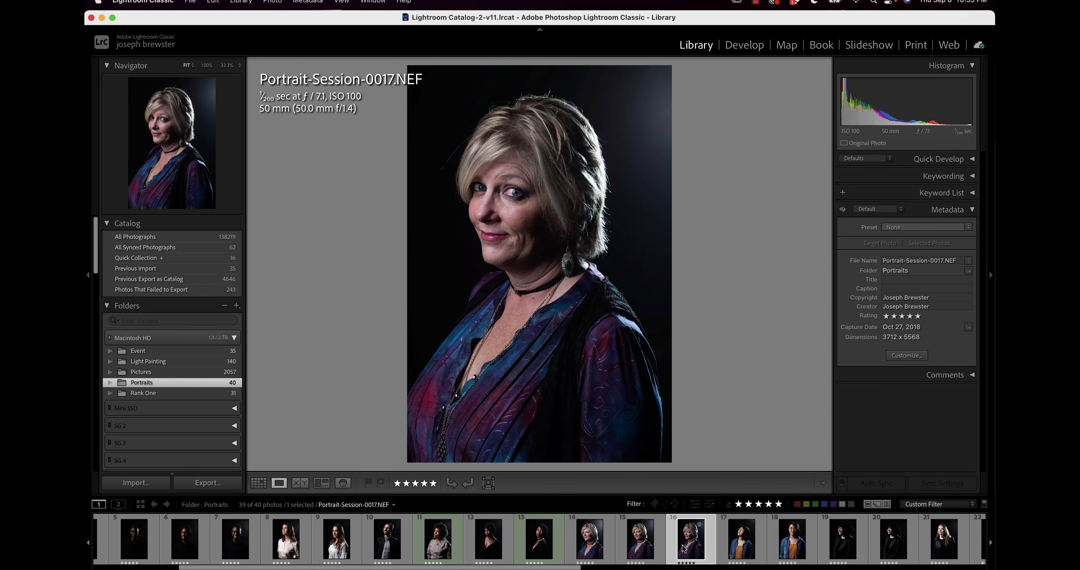